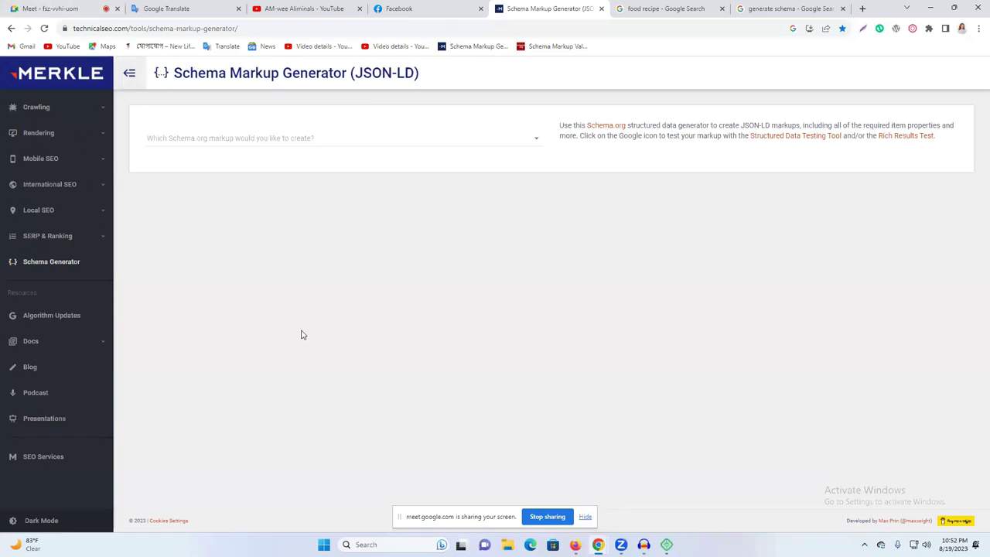
Open the choice of Schema.org markup types and examine the available options through Recipe.
click(236, 146)
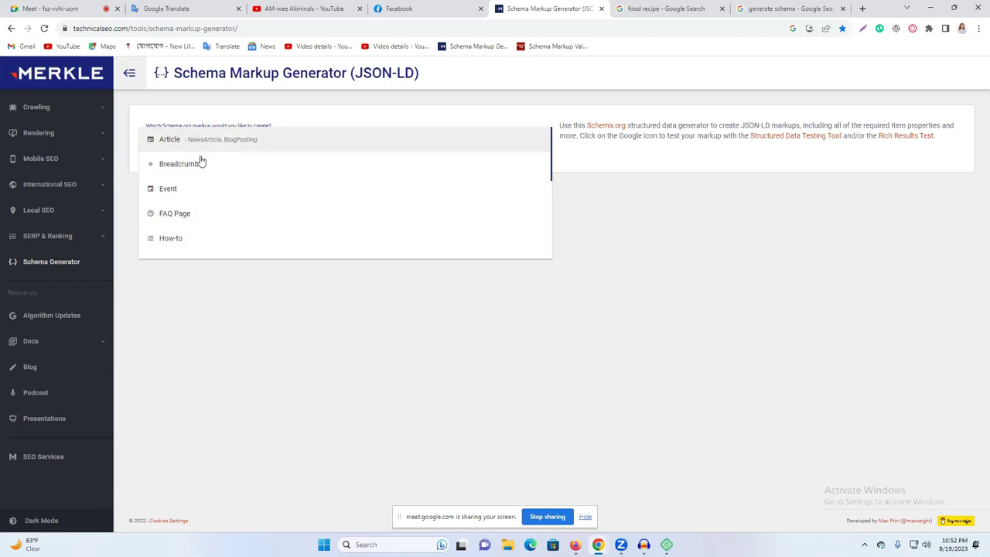
scroll(228, 197, down, 2)
scroll(201, 201, up, 2)
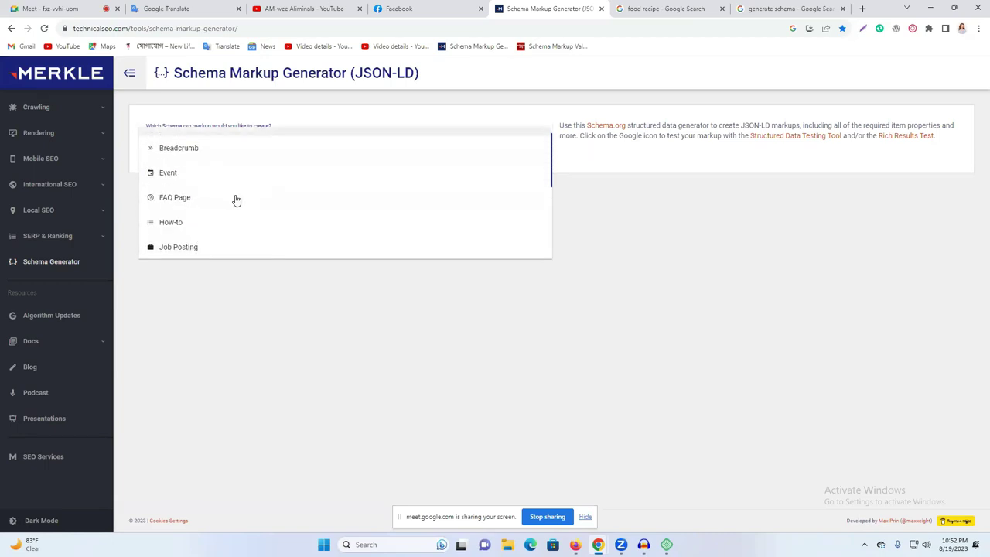
scroll(256, 198, down, 2)
scroll(233, 191, up, 1)
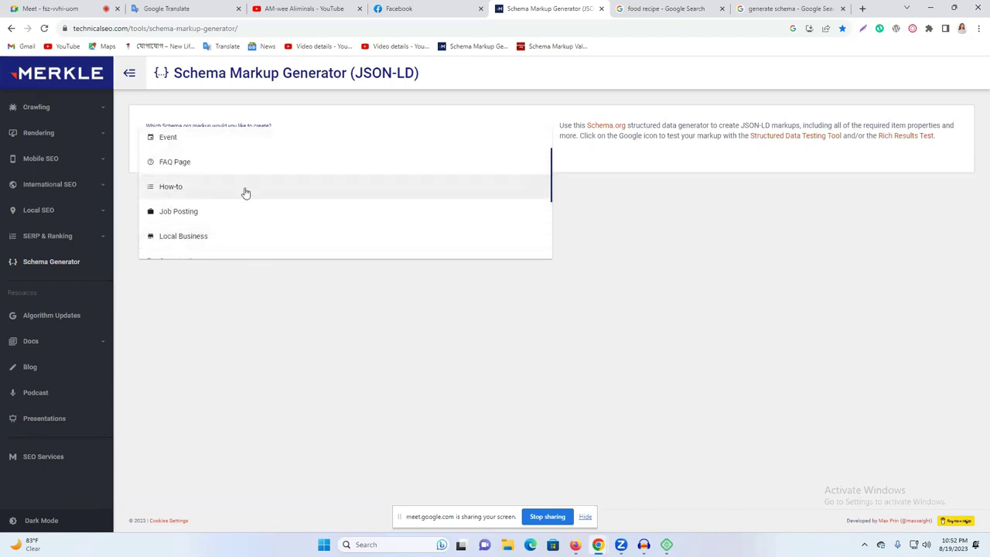
scroll(194, 221, down, 1)
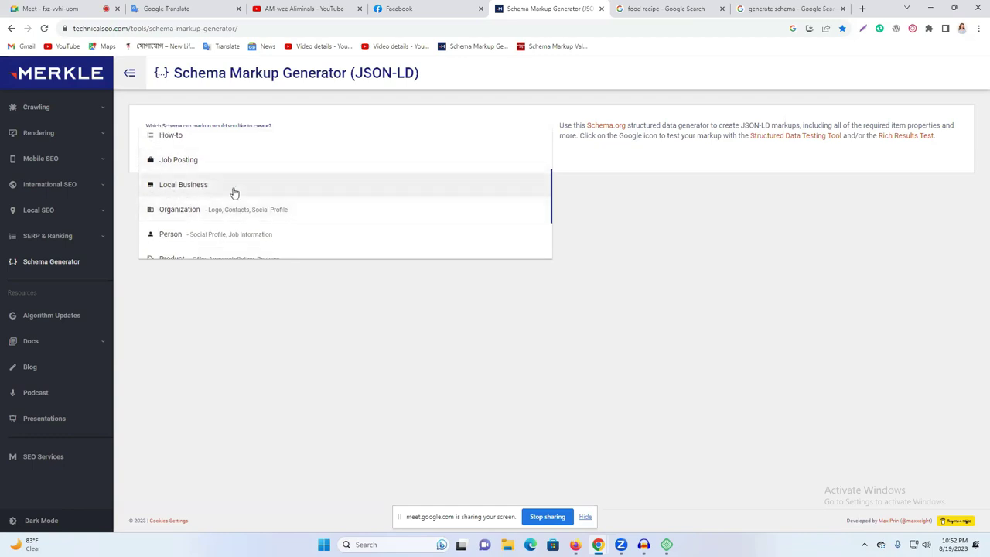
scroll(224, 189, down, 1)
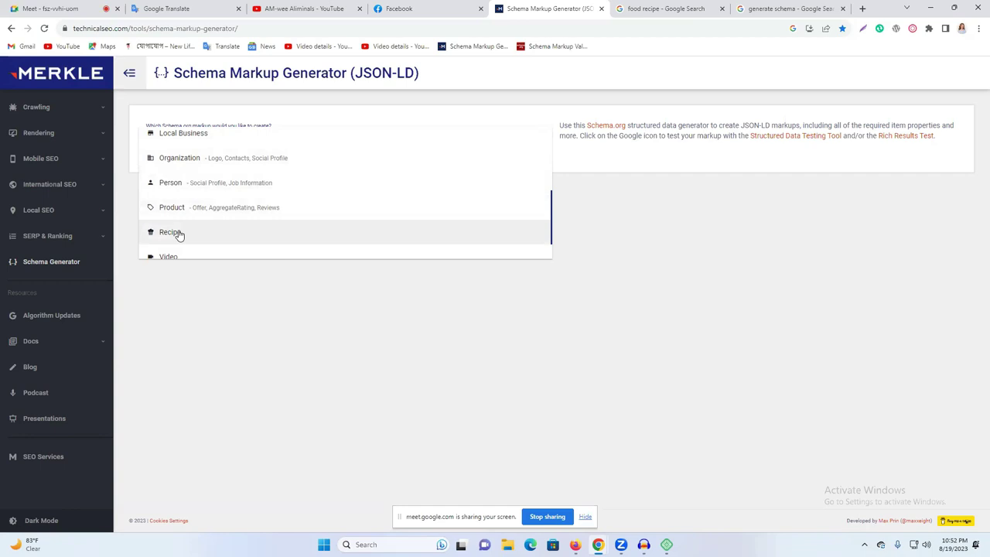
Examine the Google results for "food recipe" as an example of recipe markup in search.
click(666, 9)
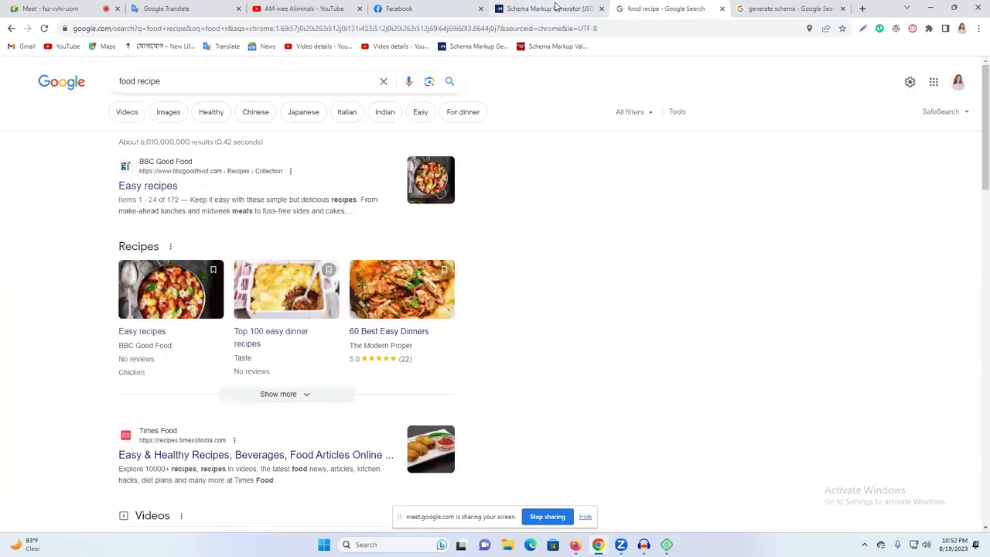
click(556, 9)
scroll(199, 206, down, 1)
click(644, 8)
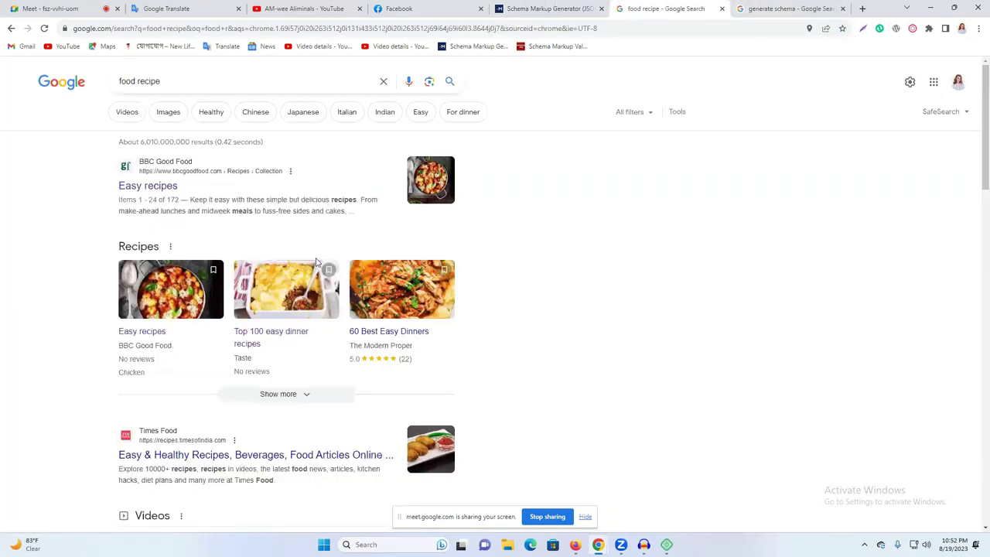
scroll(355, 307, down, 9)
scroll(355, 309, down, 3)
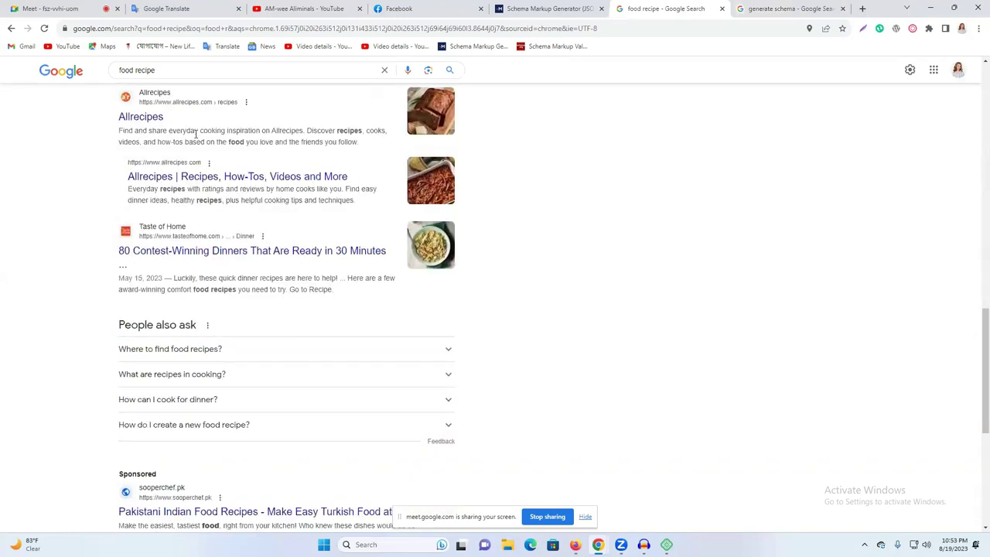
Search Google for "recipe" instead and look through its video and recipe results.
double_click(126, 70)
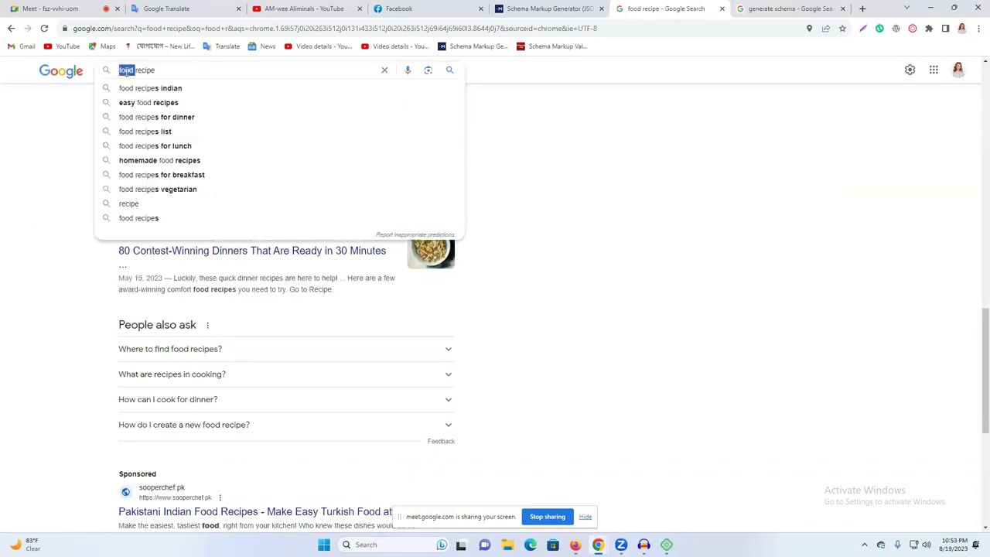
key(BackSpace)
click(164, 86)
scroll(124, 208, down, 3)
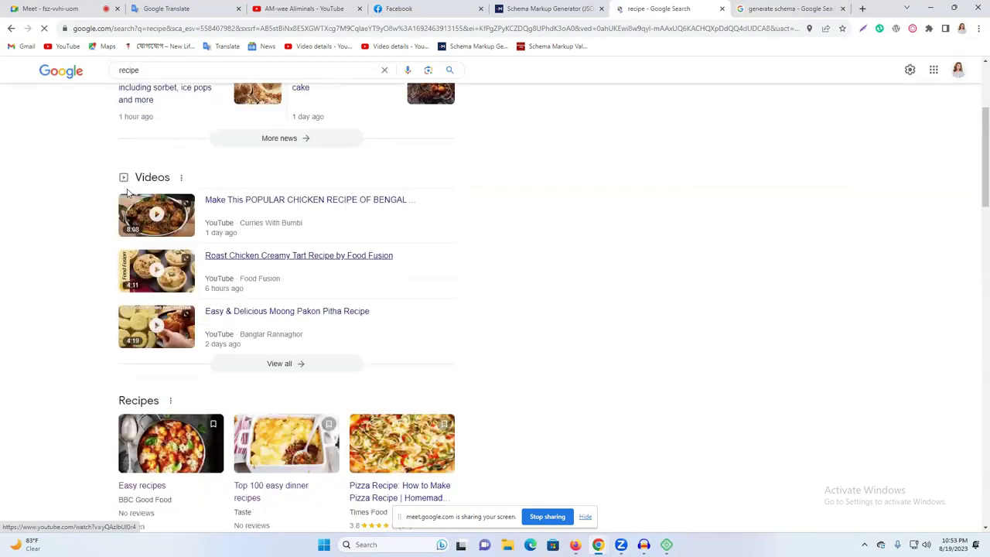
Return to the Schema Markup Generator and examine the whole range of markup types, from Article to Website.
click(551, 8)
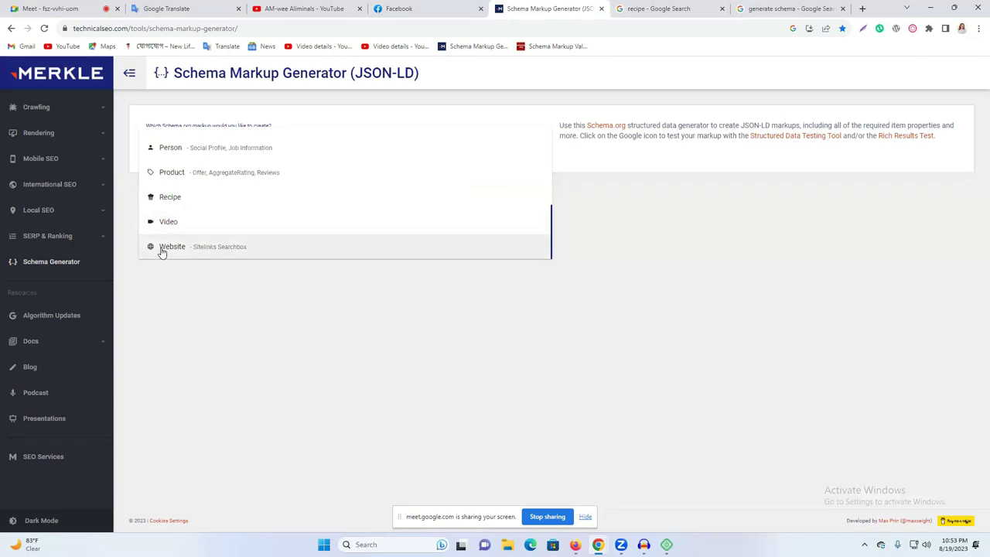
scroll(204, 235, up, 5)
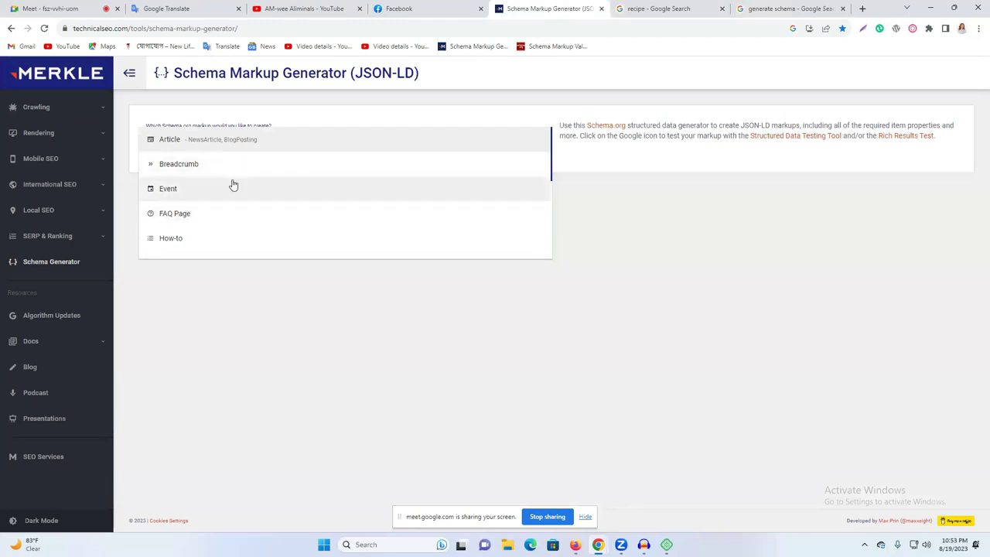
scroll(187, 193, down, 3)
scroll(187, 194, down, 3)
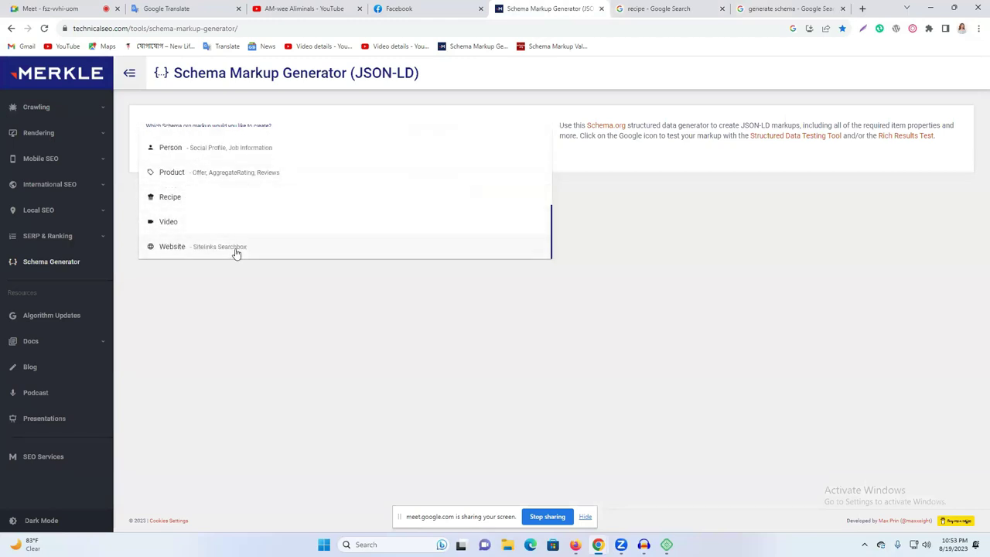
scroll(237, 255, up, 4)
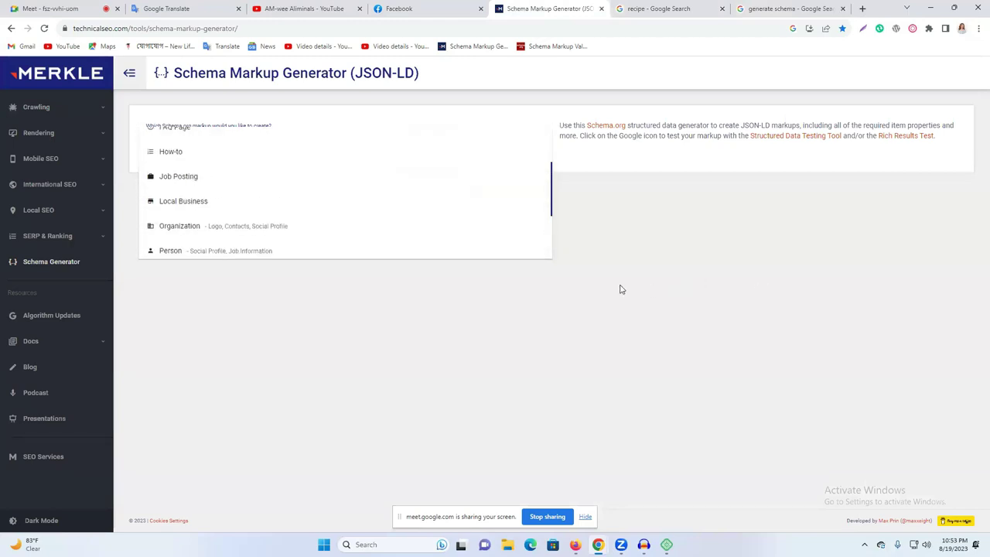
Open the newlifelearningitinstitute.com website in a new browser tab.
click(863, 8)
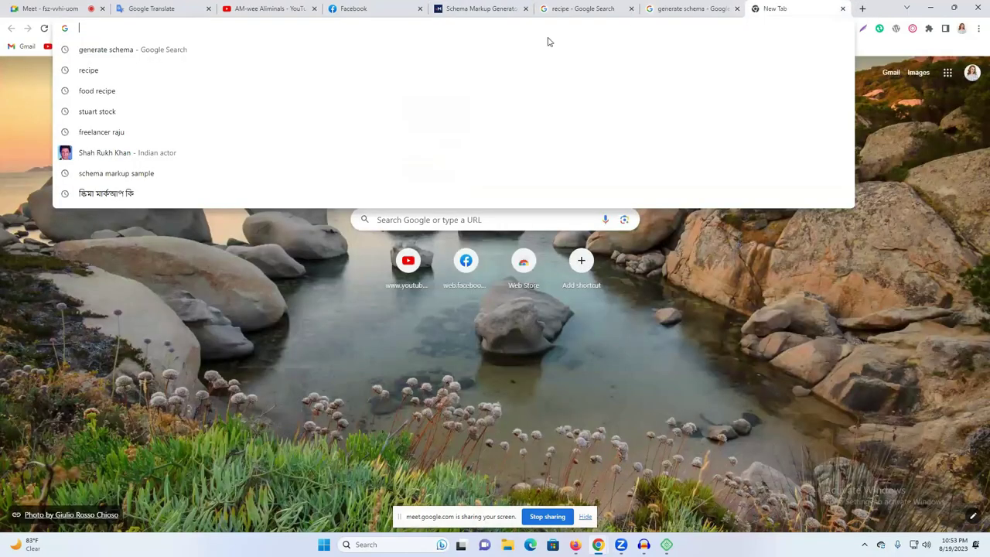
text(newlifelearninginstitute.com)
key(Return)
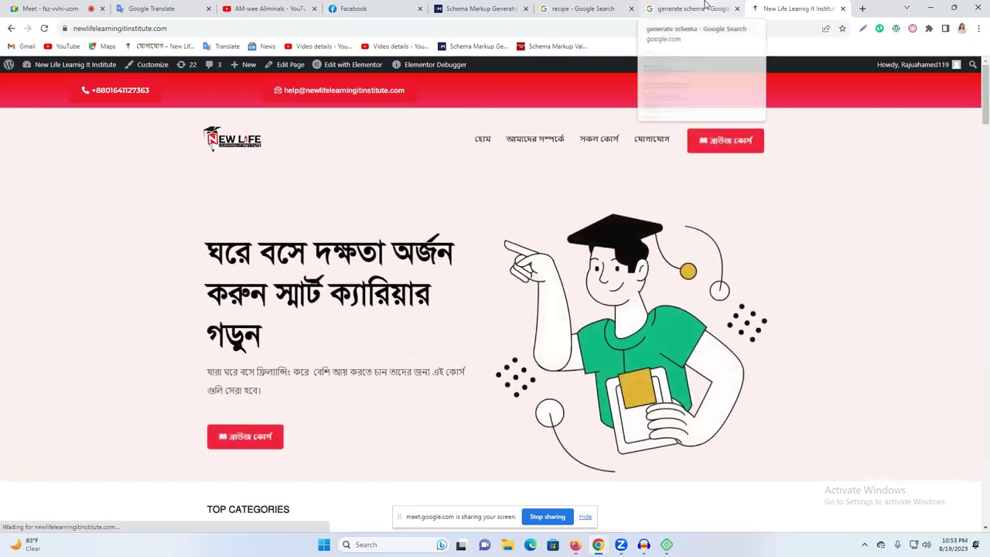
Return to the Schema Markup Generator, choose the Organization markup type and review its form.
click(654, 8)
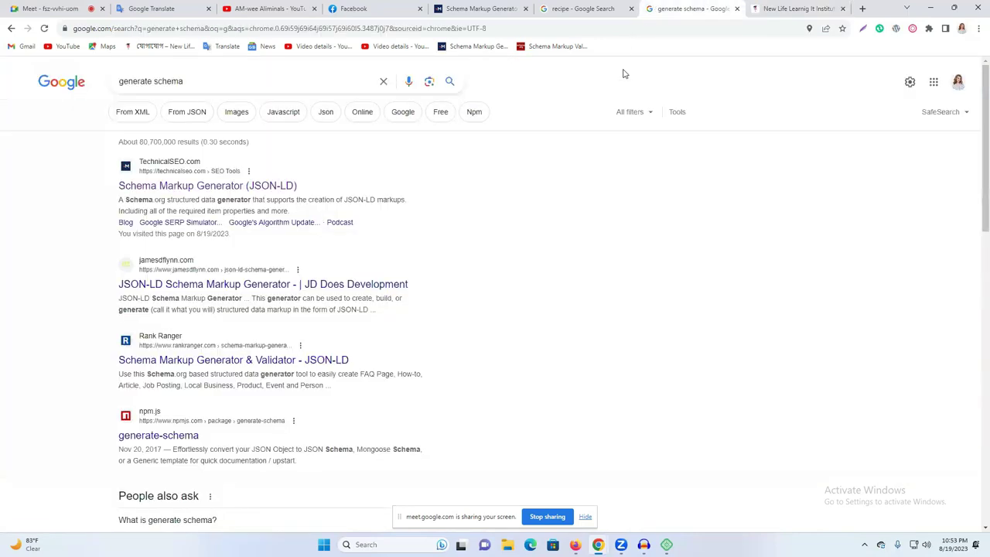
click(480, 9)
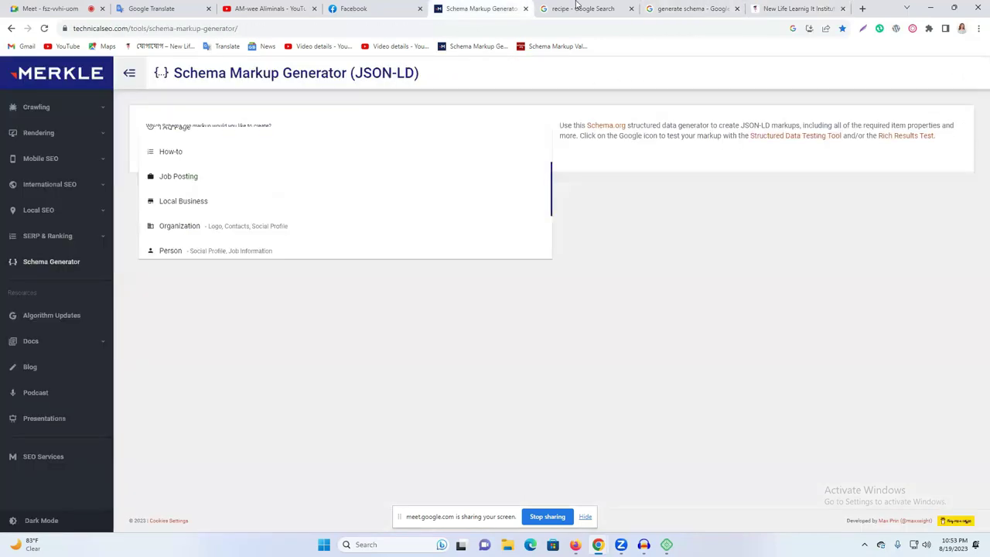
click(211, 232)
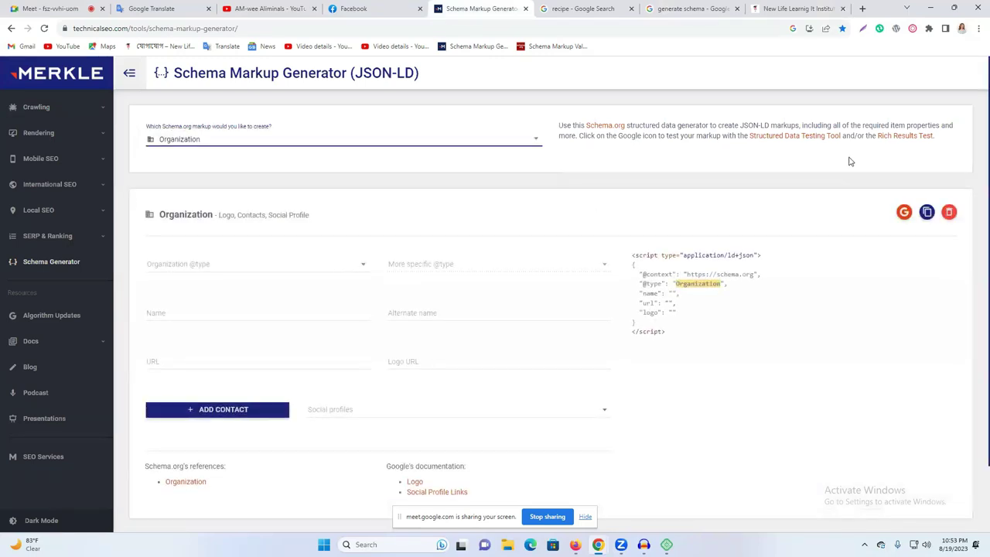
scroll(258, 307, down, 1)
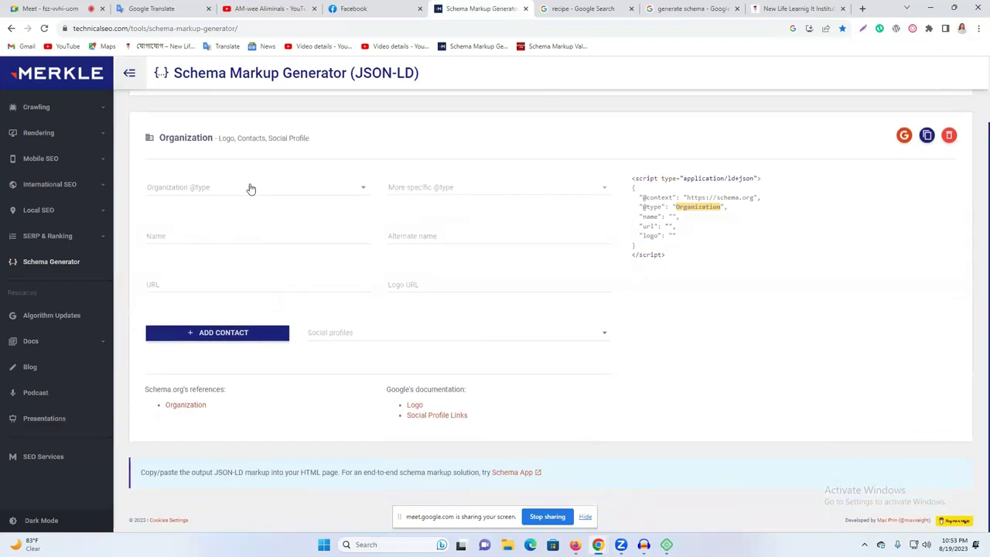
scroll(228, 215, up, 1)
Change the markup type to Person and go to the Picture URL field of its form.
click(292, 265)
click(233, 147)
click(234, 147)
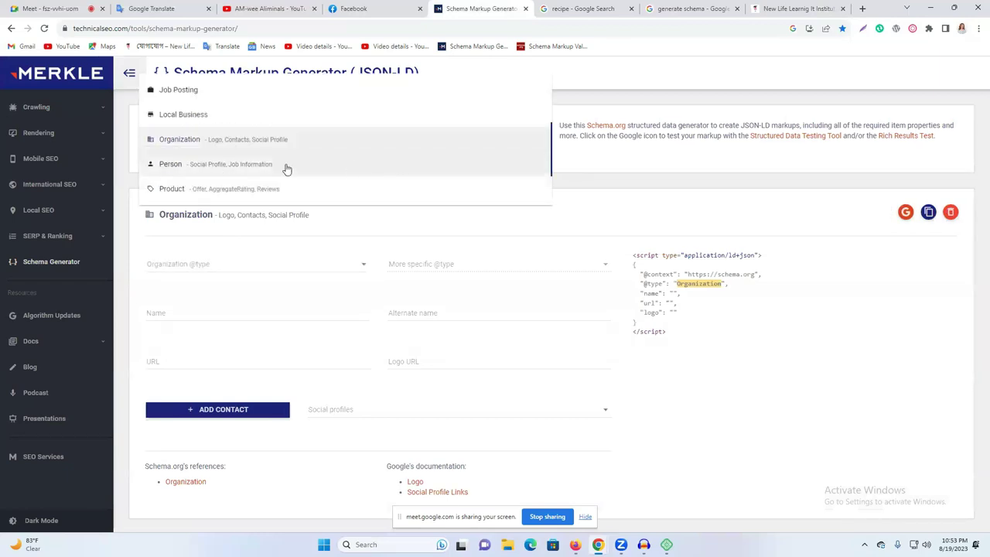
click(257, 170)
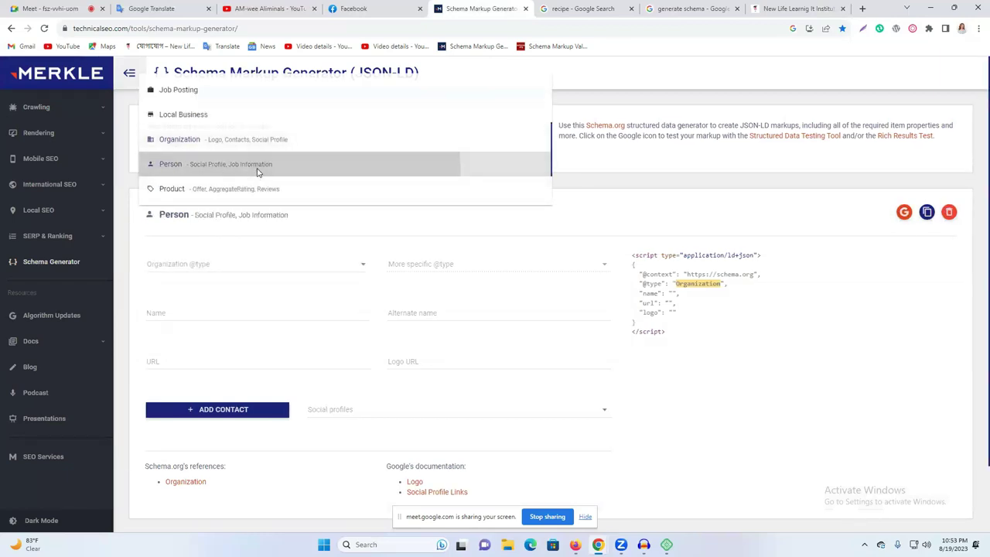
scroll(427, 248, down, 1)
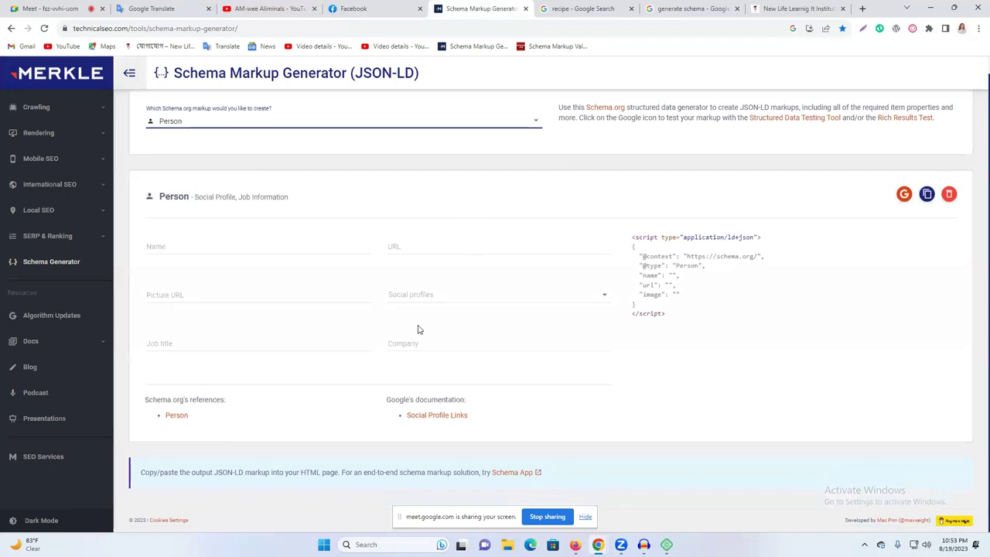
click(171, 295)
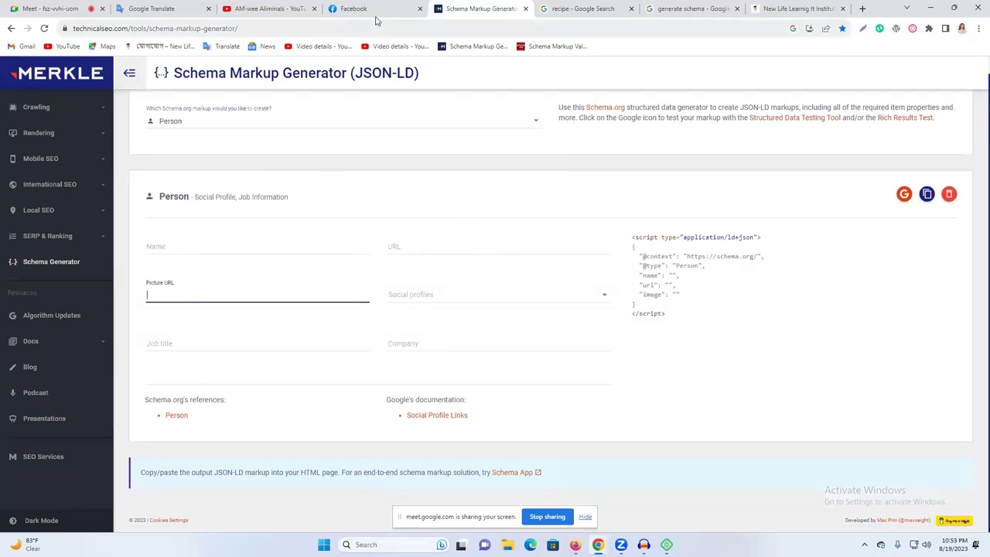
Search Google for "shakib khan" in a new browser tab.
click(863, 8)
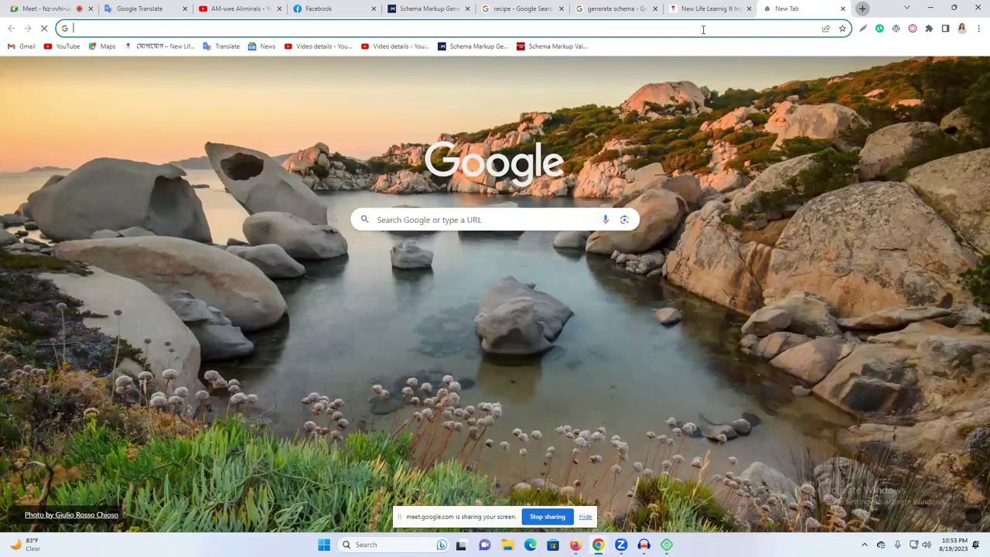
text(shakib)
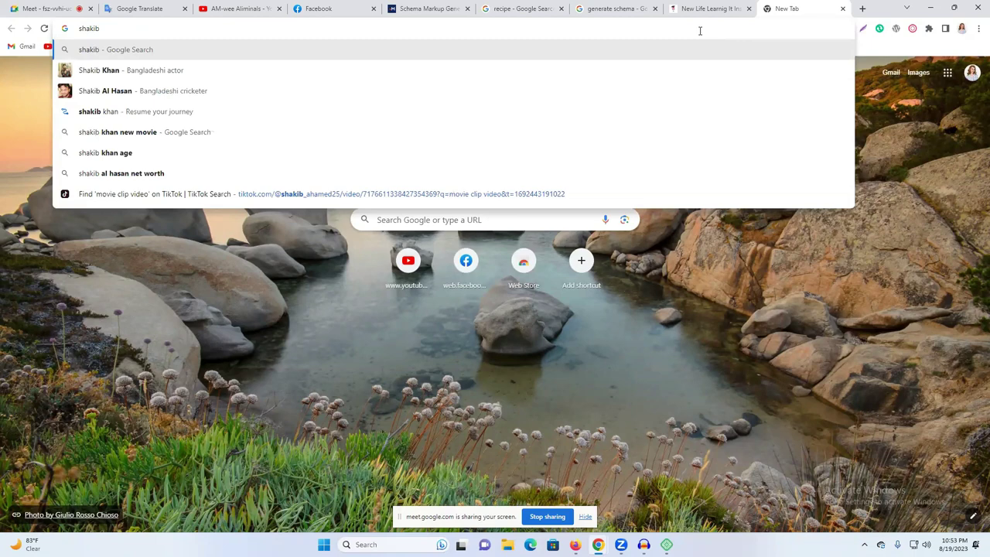
click(456, 74)
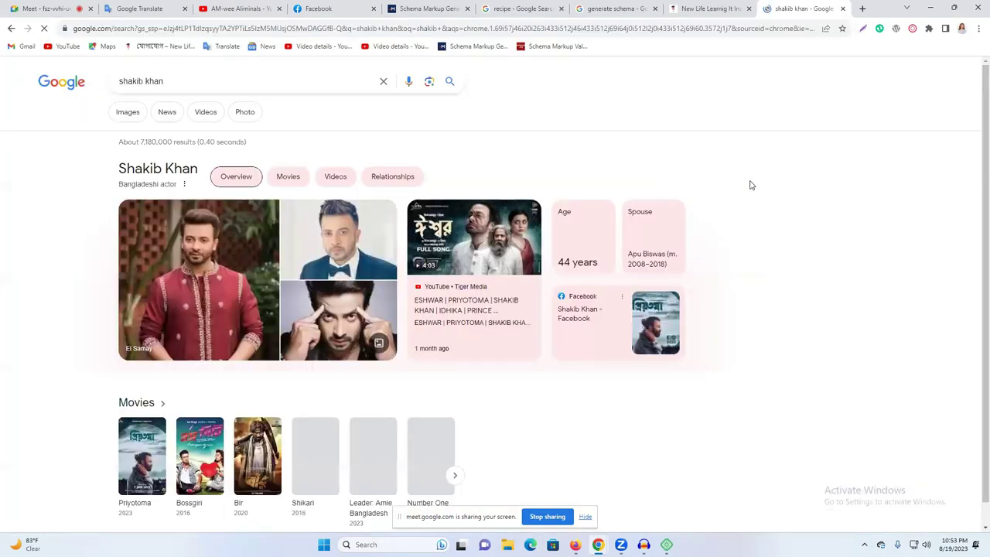
Examine the biography, personal details and social profiles in the About section of Shakib Khan's knowledge panel.
scroll(583, 271, down, 2)
scroll(490, 199, down, 2)
drag(490, 200, 771, 260)
click(777, 257)
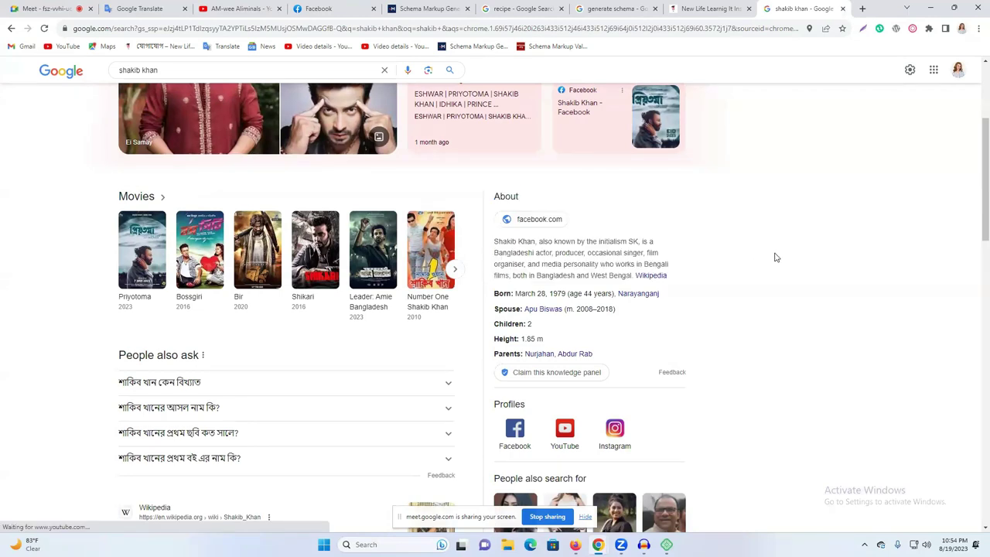
scroll(660, 266, down, 2)
drag(488, 93, 738, 215)
click(749, 217)
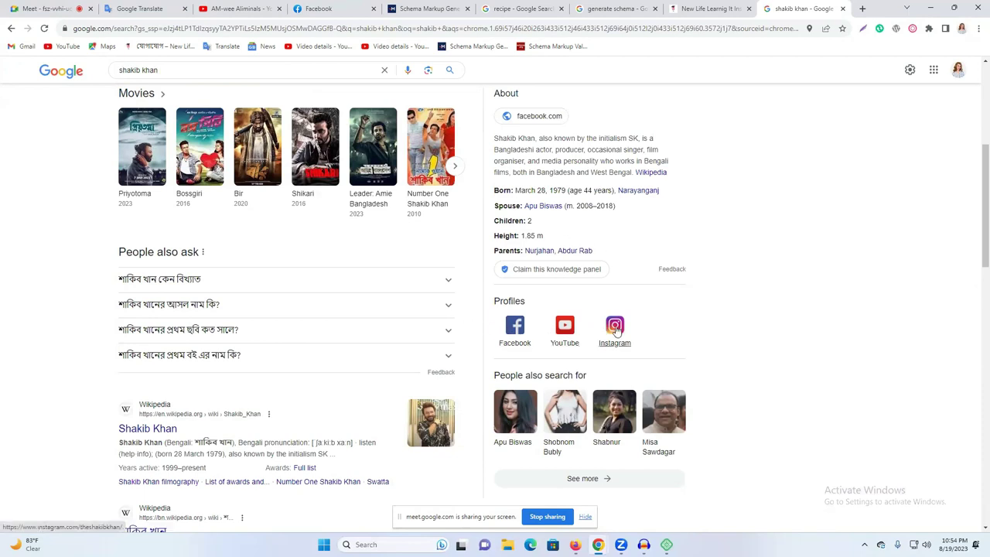
scroll(615, 328, up, 2)
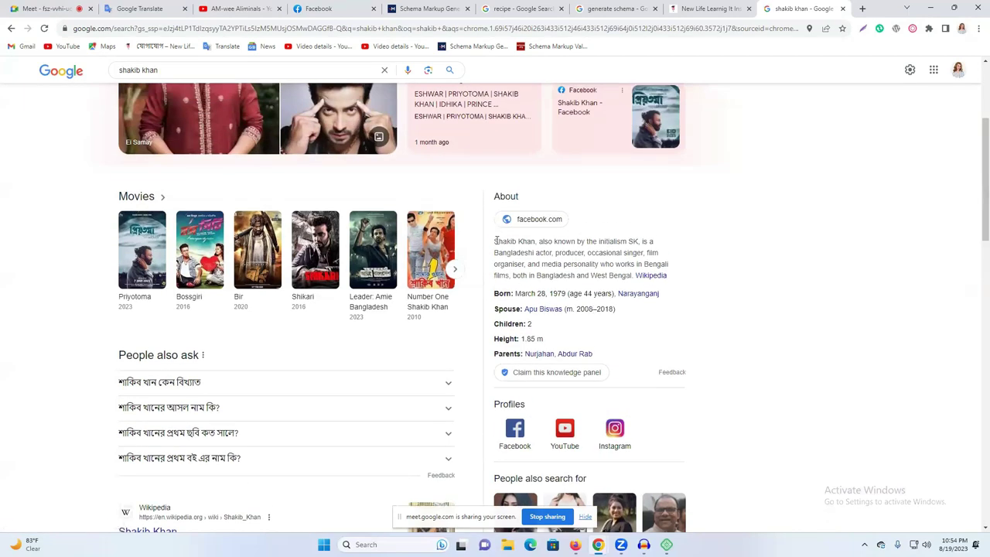
drag(493, 242, 667, 286)
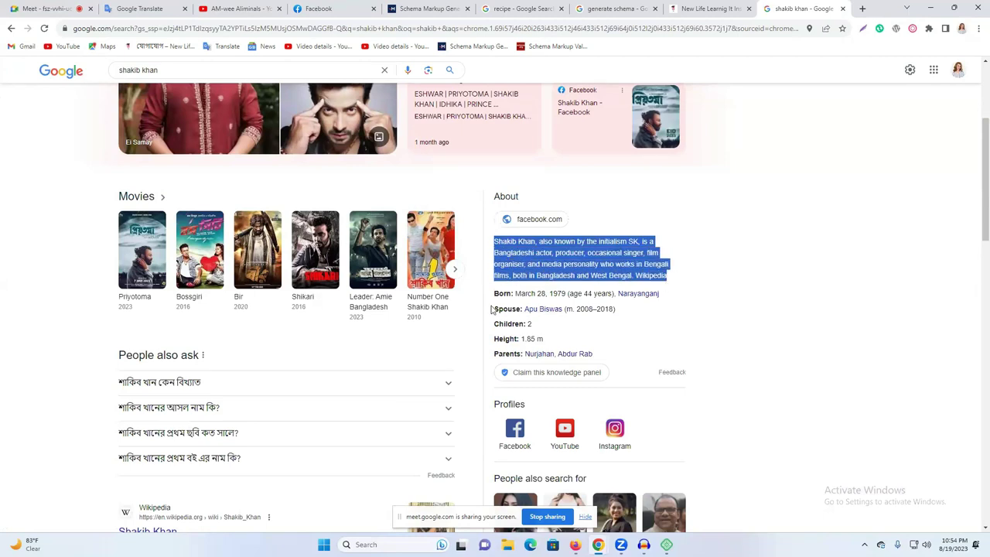
scroll(634, 332, up, 2)
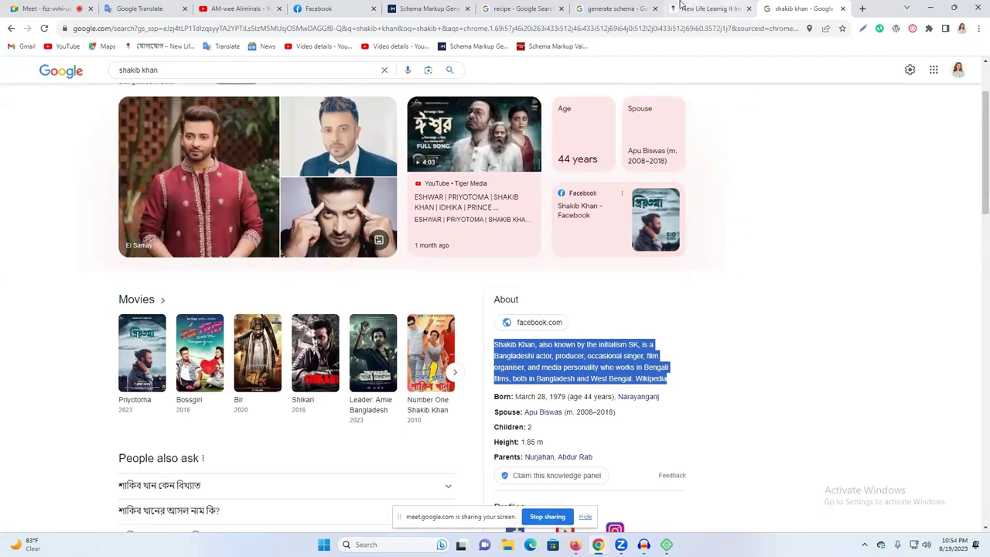
click(600, 8)
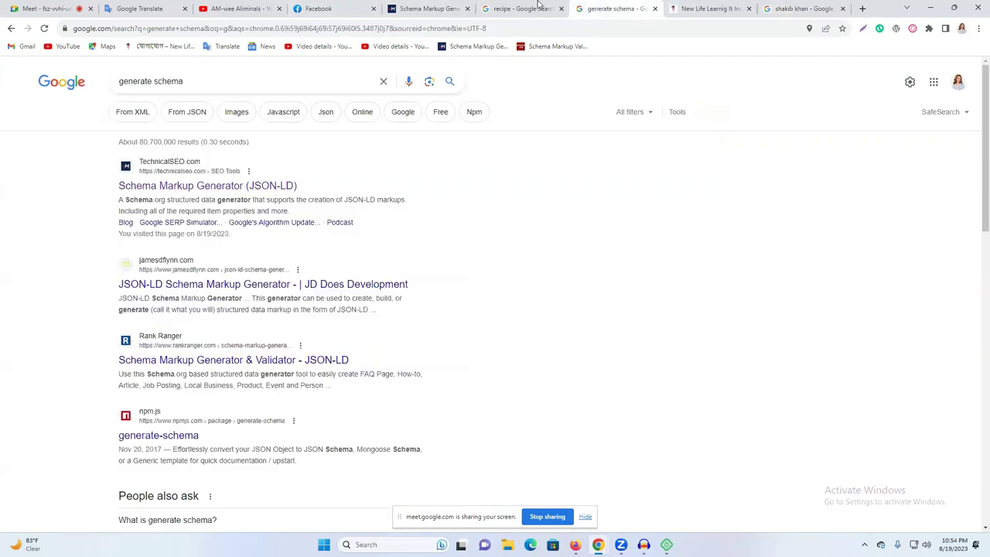
click(539, 8)
click(800, 9)
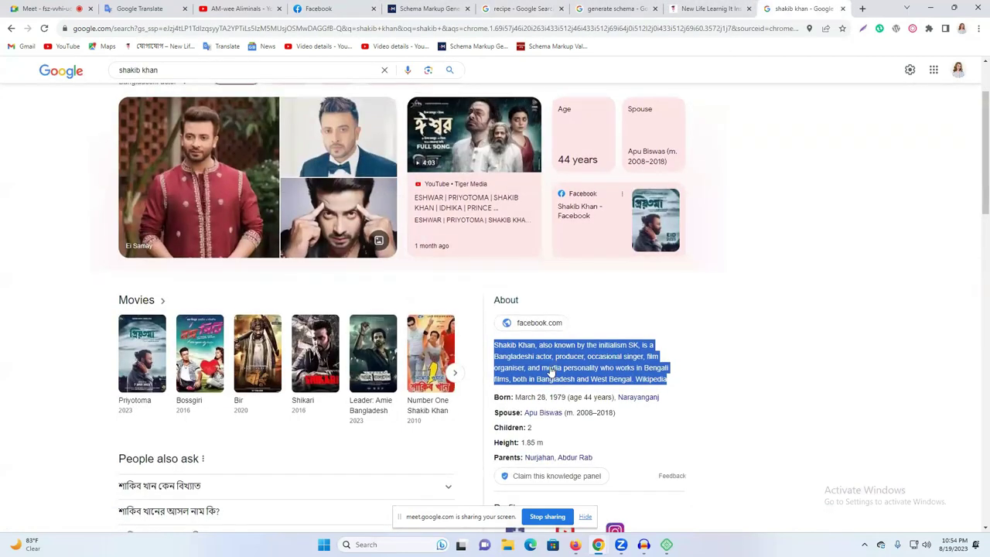
scroll(551, 372, up, 1)
scroll(544, 374, up, 1)
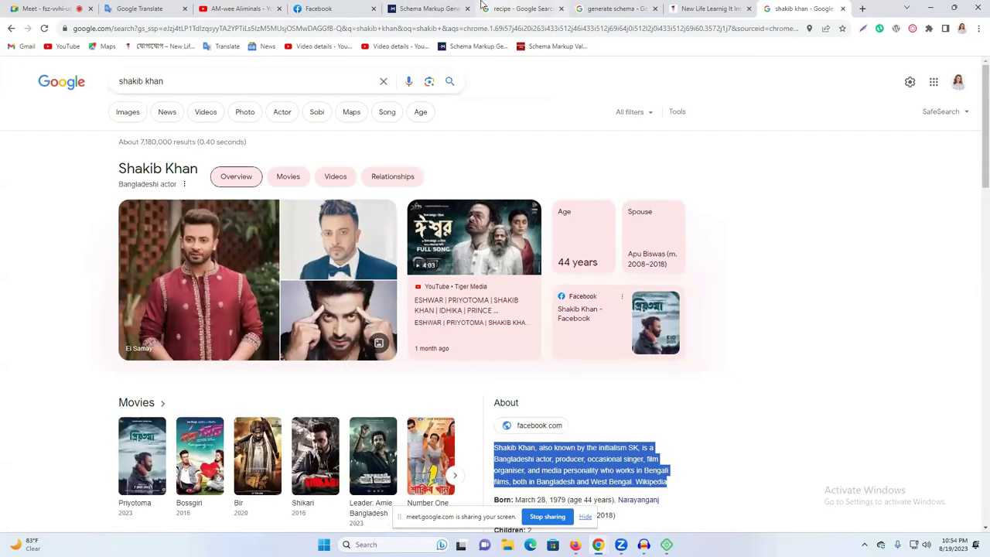
Return to the Schema Markup Generator, choose the Recipe markup type and review its form.
click(430, 9)
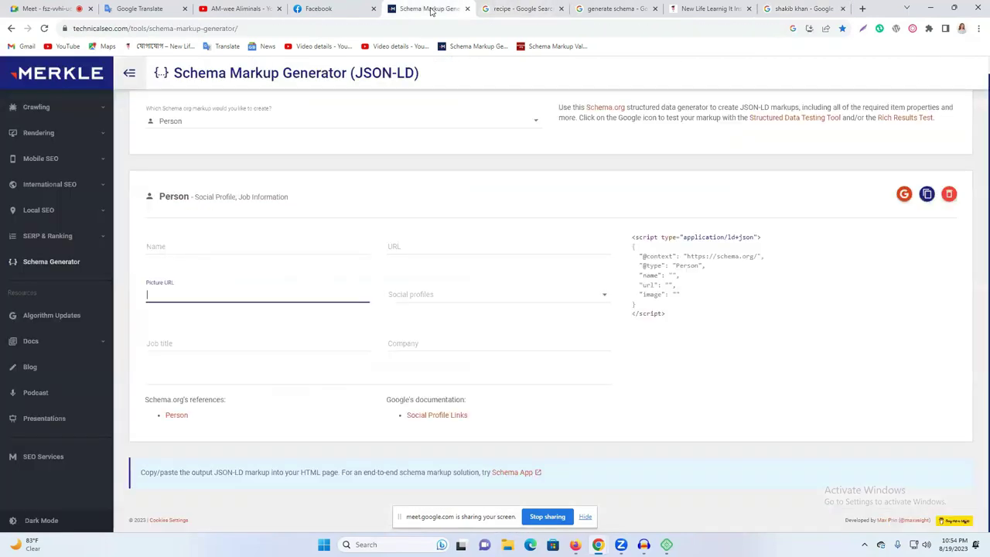
click(242, 120)
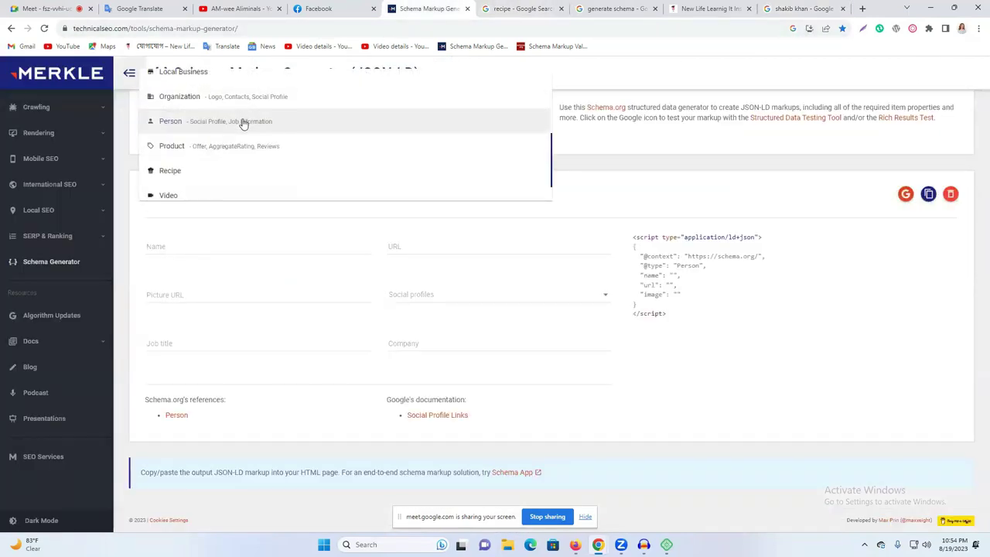
click(195, 174)
scroll(262, 532, down, 2)
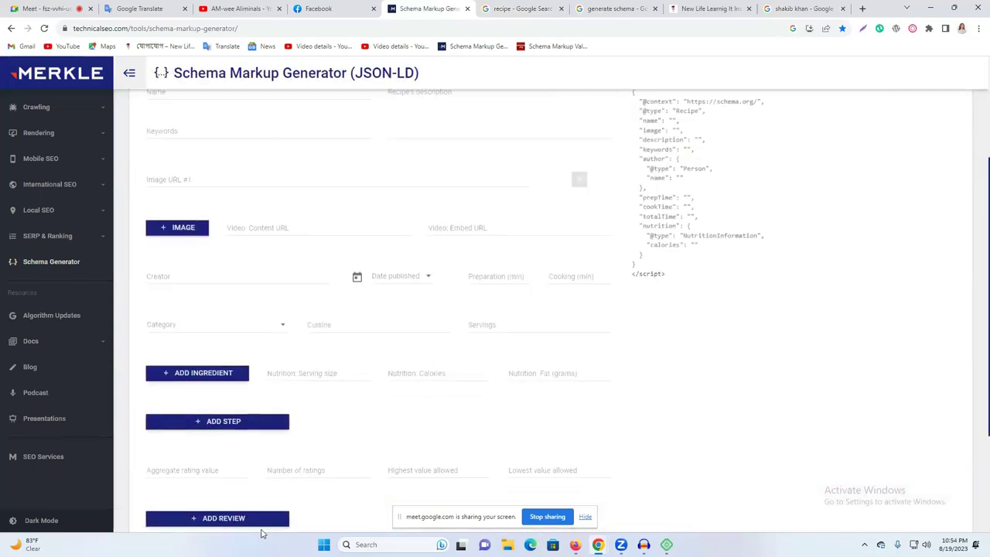
scroll(469, 435, up, 2)
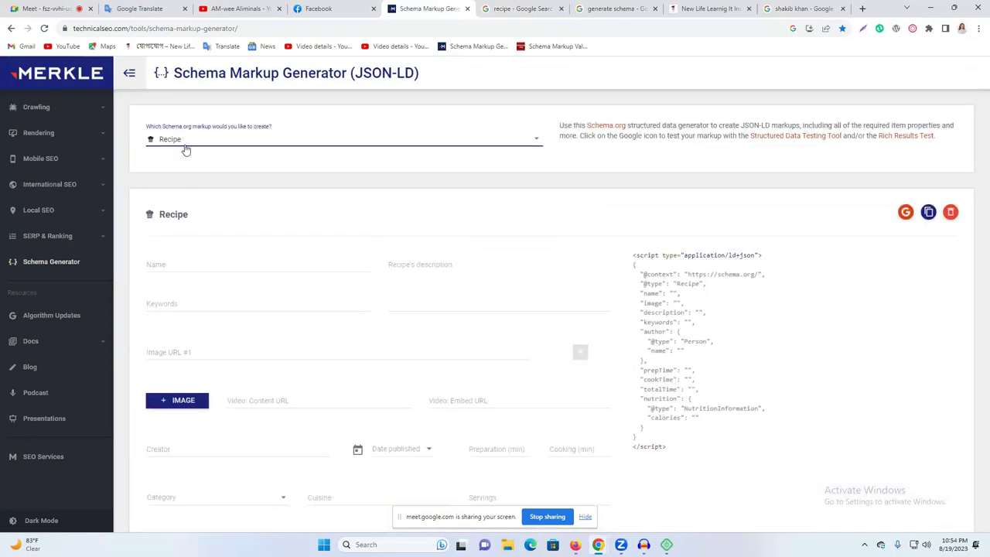
click(186, 149)
scroll(194, 177, up, 5)
click(192, 150)
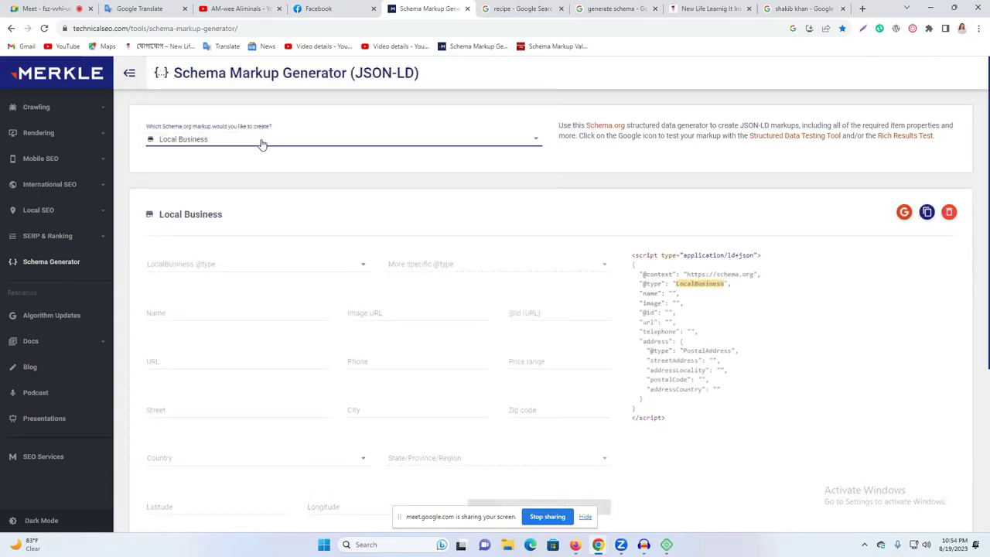
Set the markup type to Organization in the Schema Markup Generator.
click(261, 142)
scroll(245, 161, up, 4)
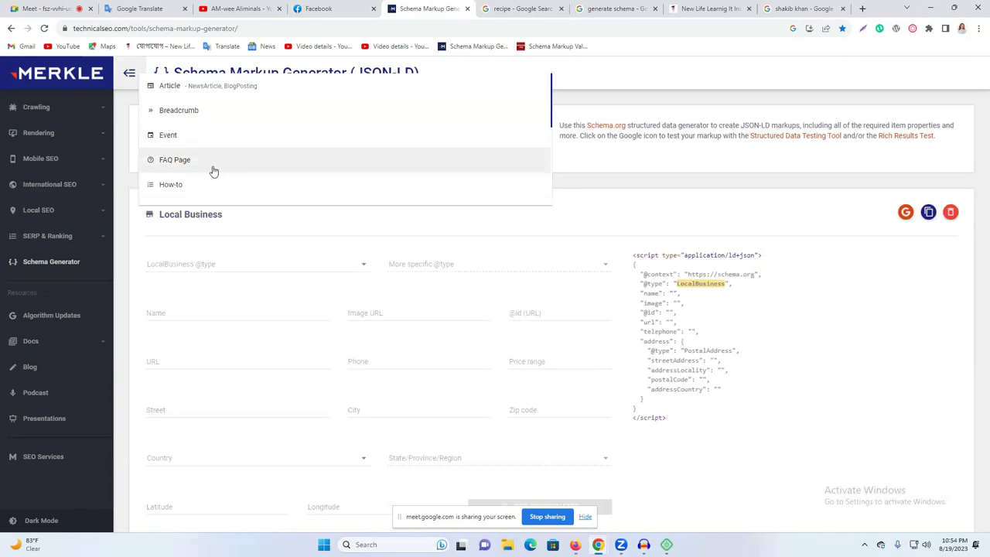
scroll(205, 163, down, 5)
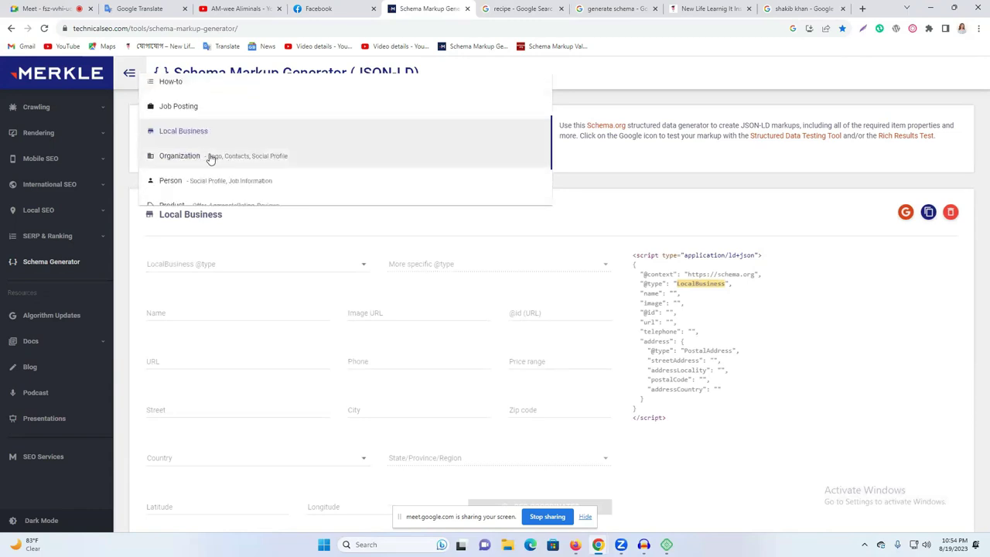
click(224, 159)
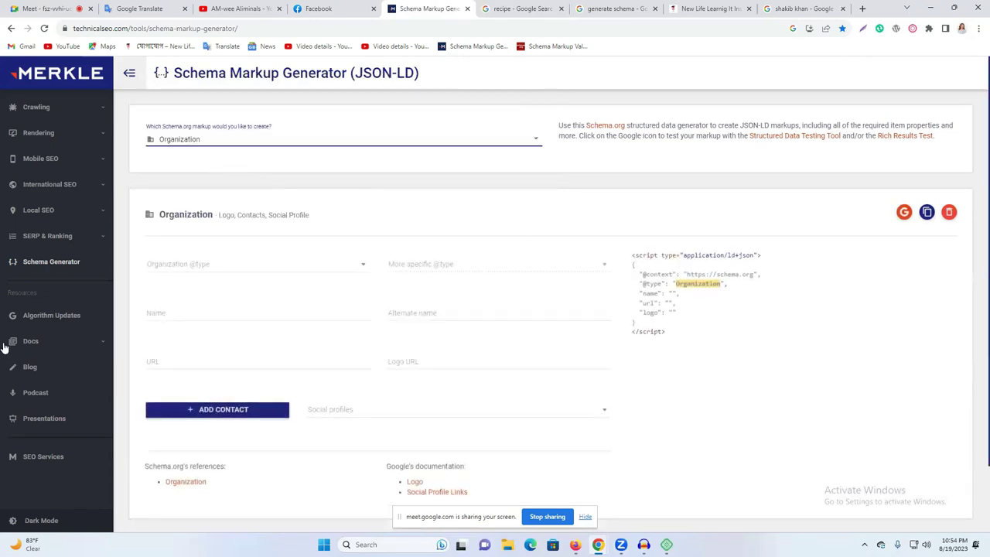
Set the organization type to EducationalOrganization and its more specific type to CollegeOrUniversity.
click(208, 266)
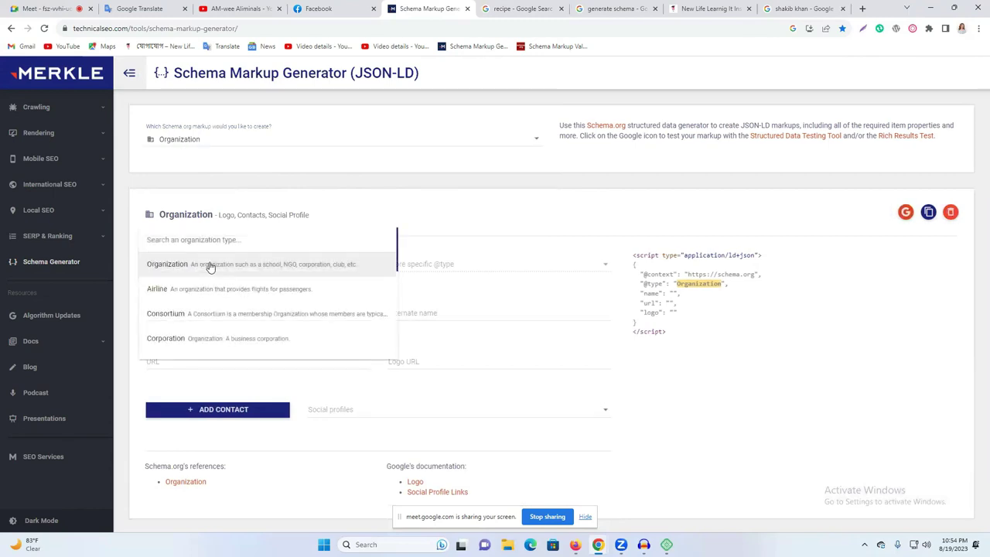
scroll(284, 277, down, 2)
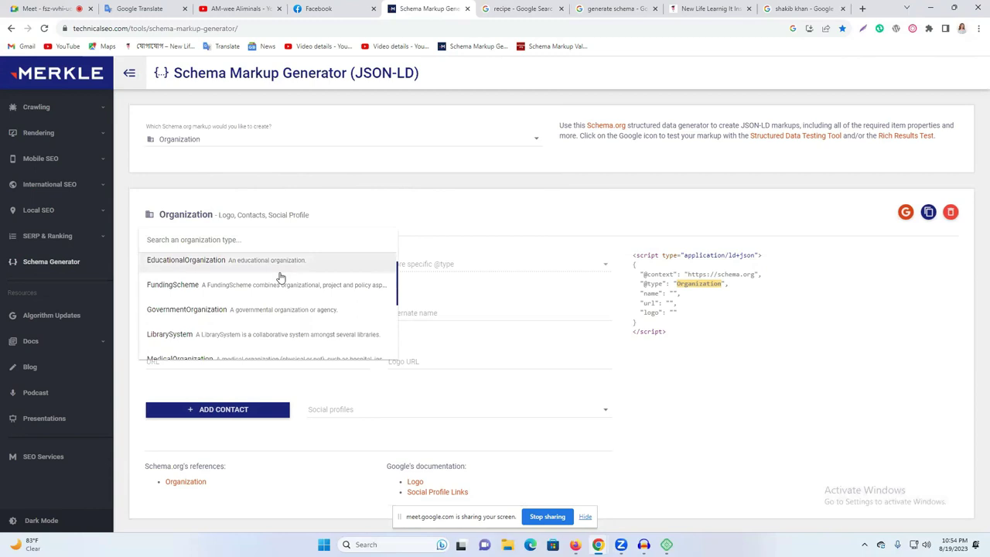
click(228, 270)
click(481, 270)
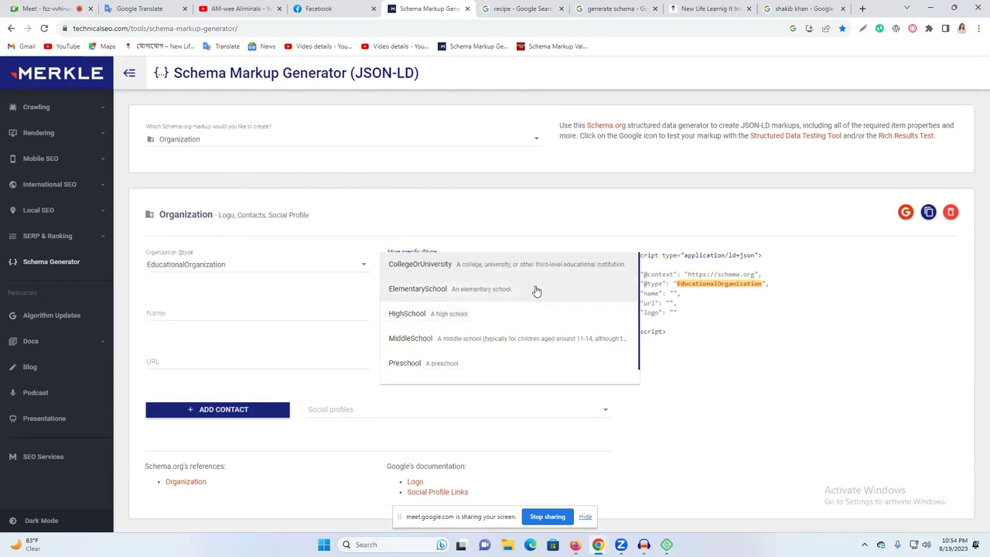
click(515, 265)
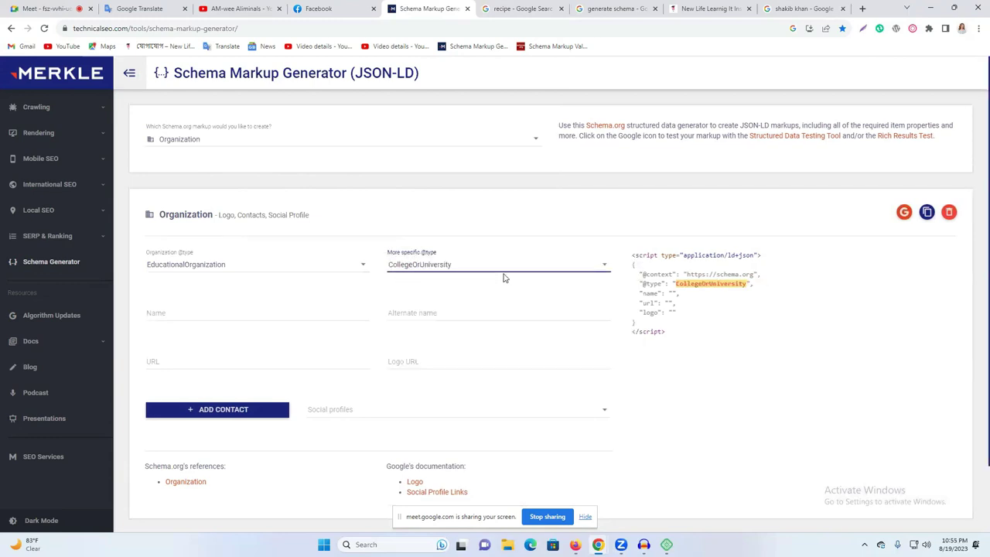
Review the more specific educational organization types and keep CollegeOrUniversity.
click(544, 267)
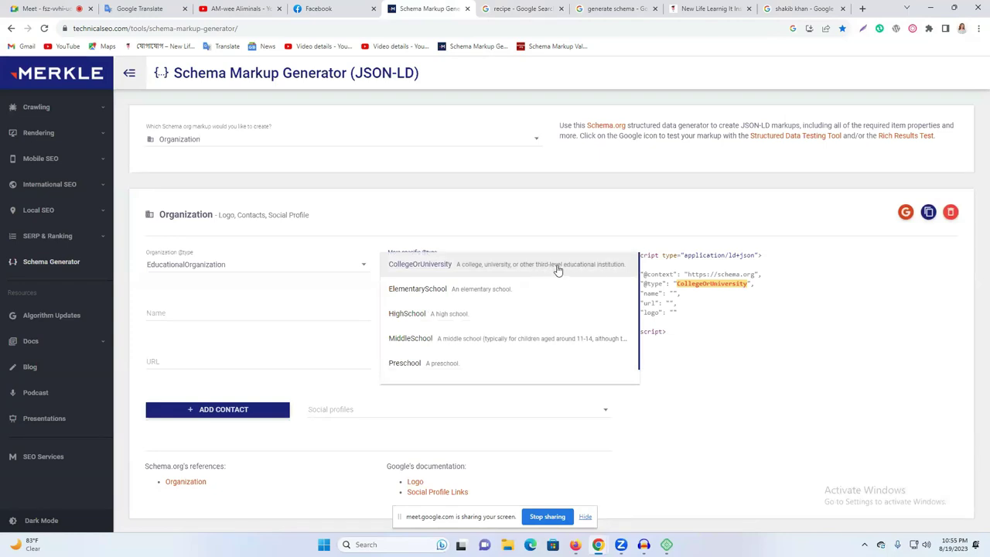
scroll(486, 350, down, 1)
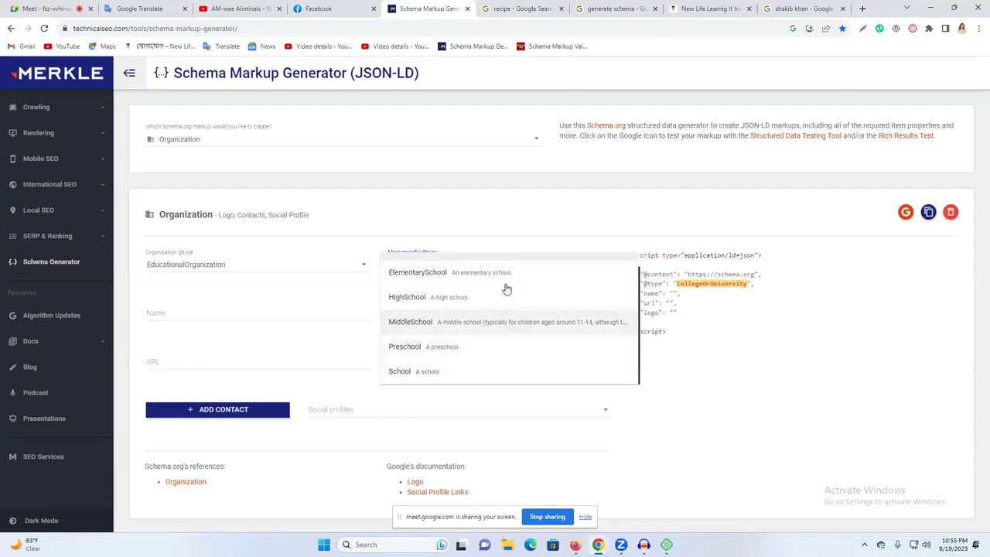
scroll(511, 283, up, 1)
click(464, 267)
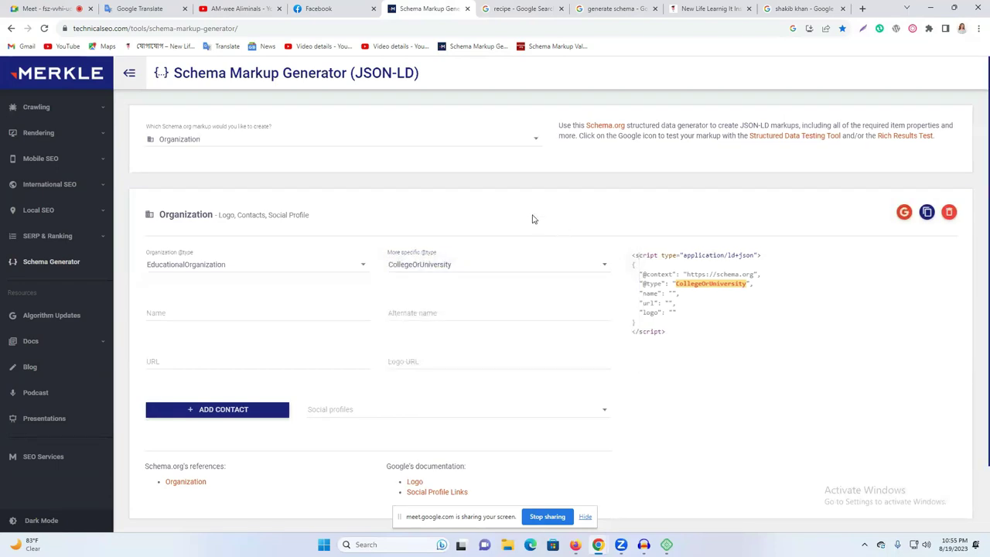
Copy the institute's name from its website address into the organization's Name and space it as "new life learning it institute".
click(195, 313)
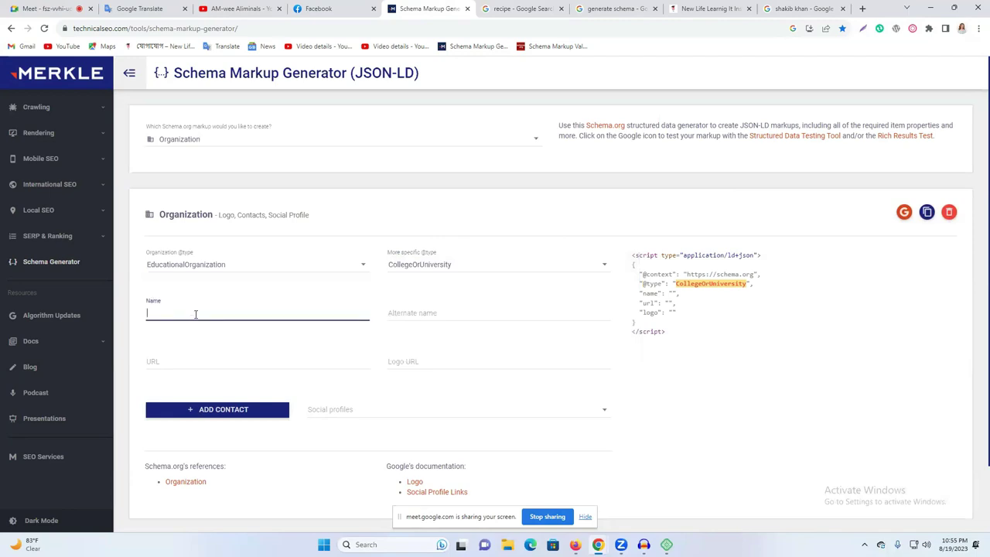
click(677, 9)
drag(73, 29, 149, 29)
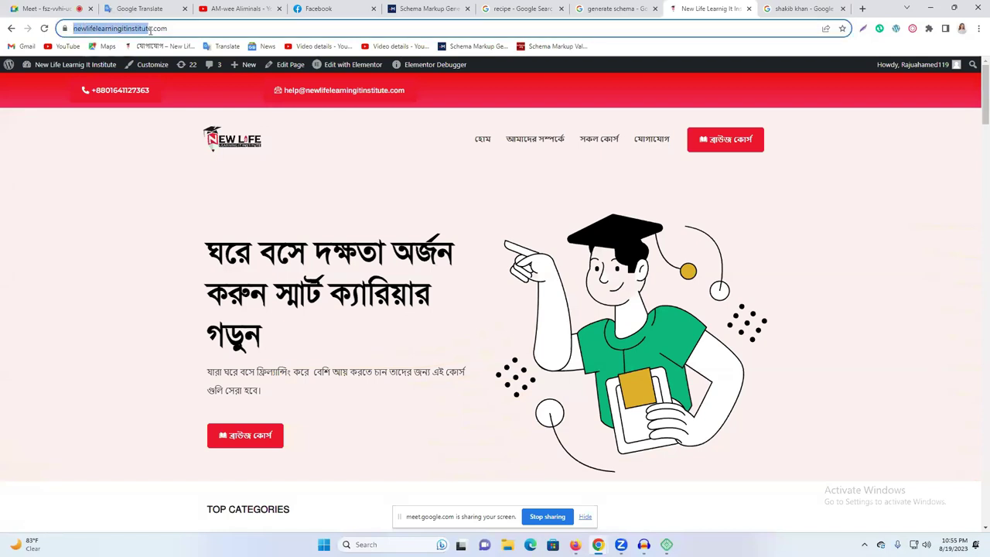
click(619, 9)
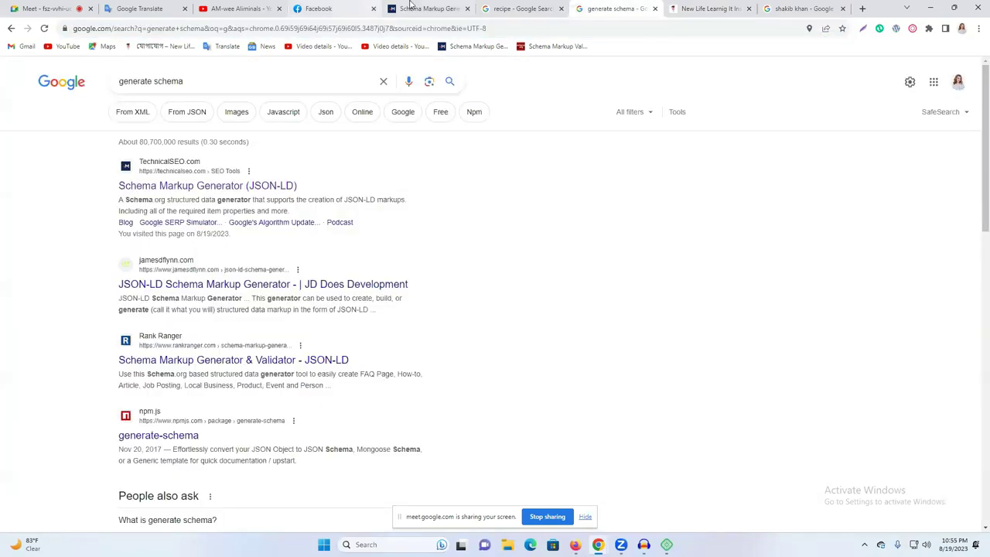
click(422, 9)
text(newlifelearningitinstitute)
click(159, 312)
click(173, 312)
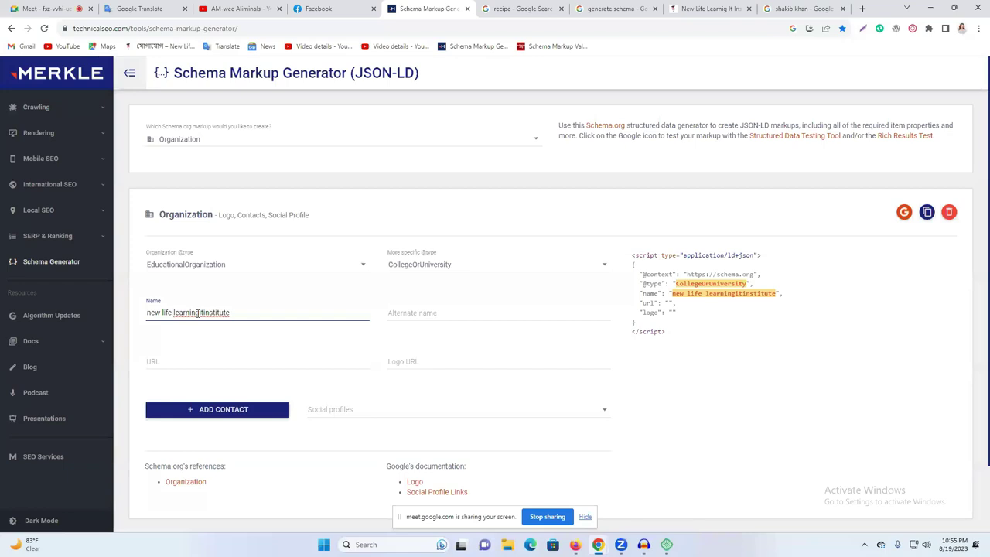
click(199, 313)
click(207, 313)
Enter "Digital Marketing institute" as the organization's alternate name, reusing the word "institute" from its name.
click(410, 313)
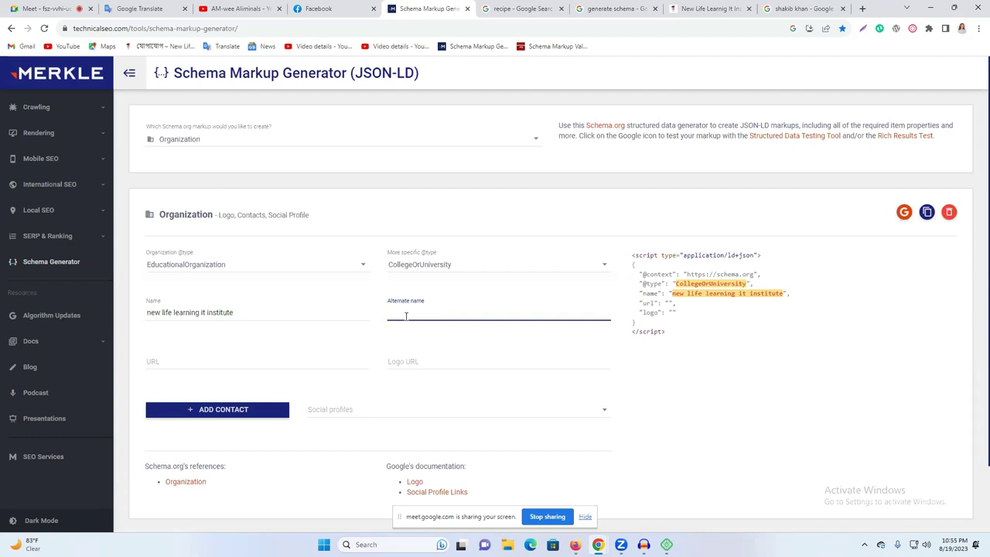
drag(393, 307, 423, 304)
click(428, 311)
text(igita)
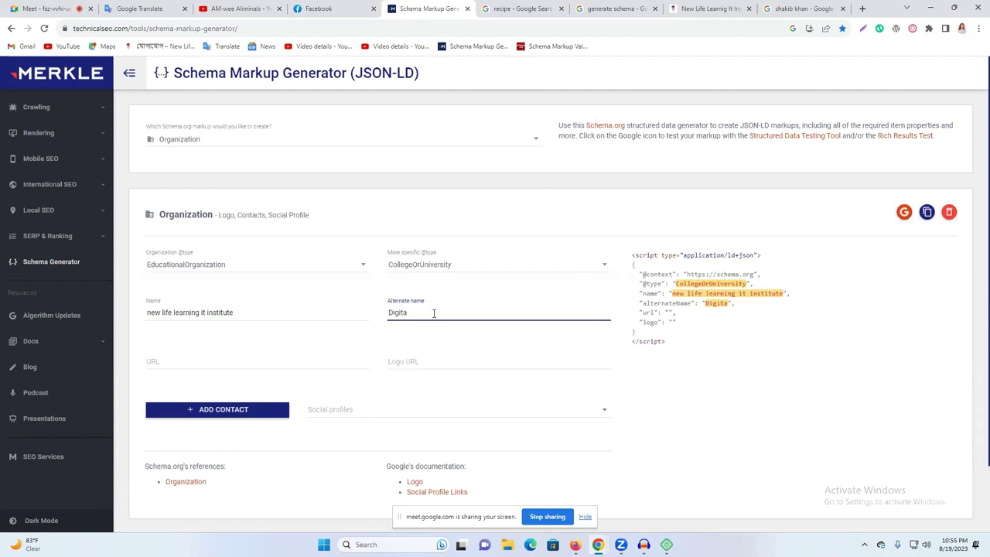
text(l Marketing)
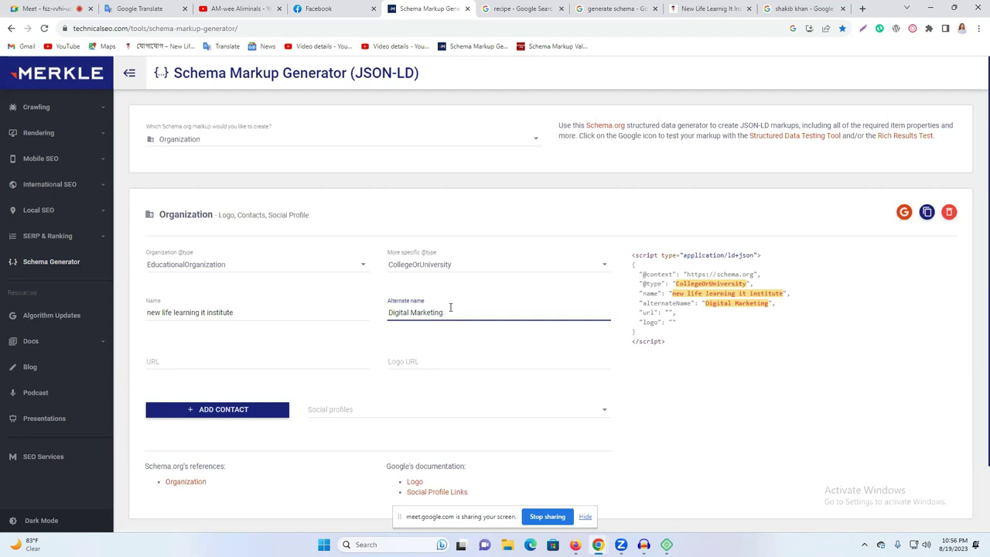
double_click(233, 312)
key(ctrl+c)
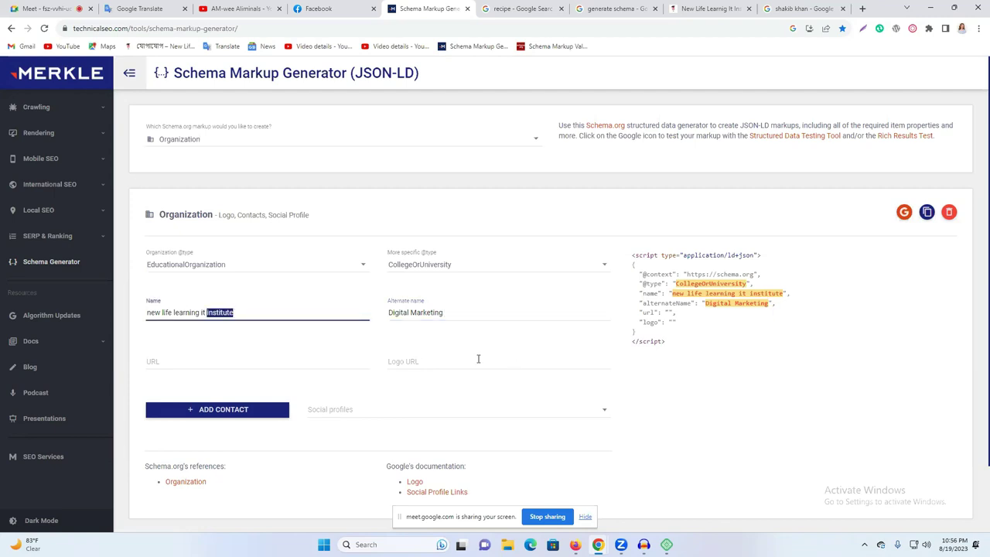
click(470, 311)
key(ctrl+v)
click(184, 365)
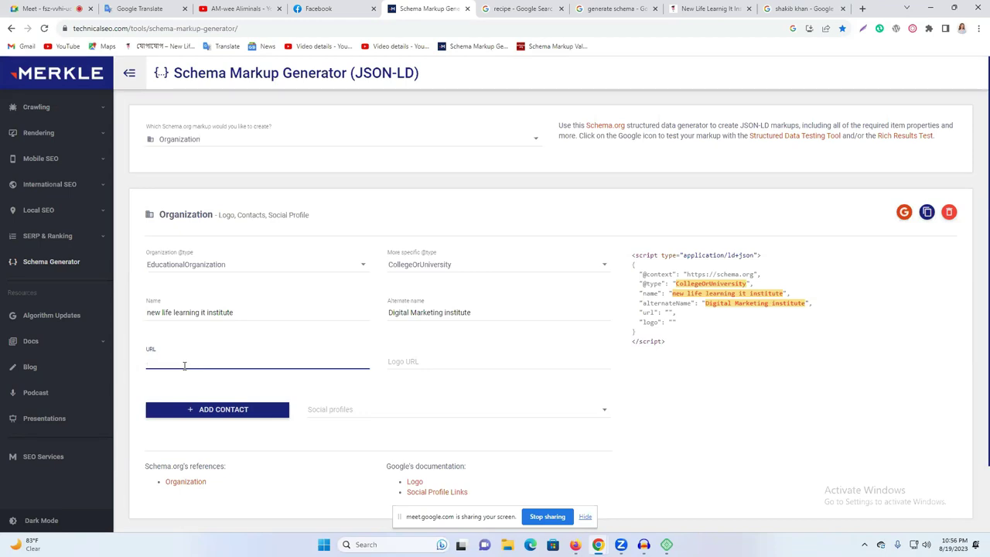
click(710, 9)
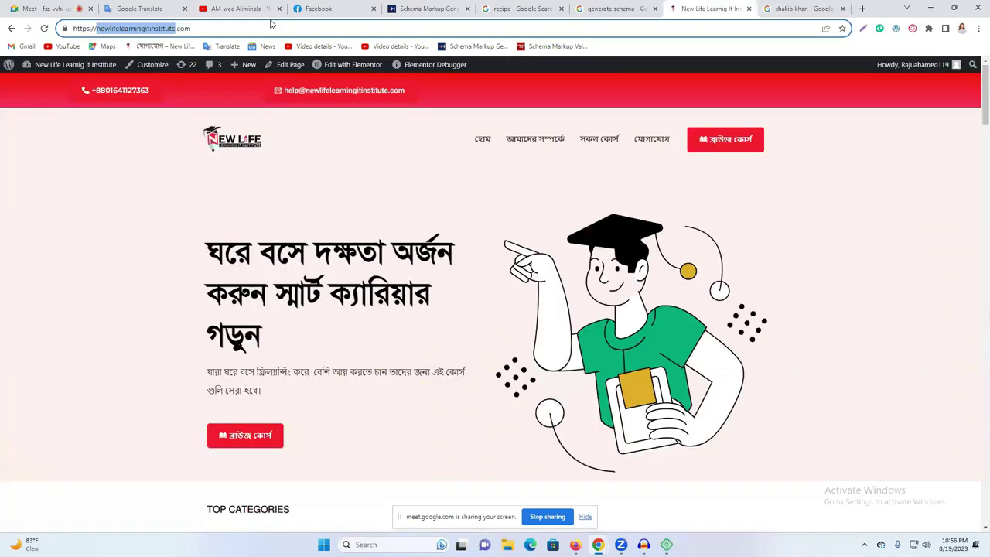
click(271, 28)
right_click(270, 29)
click(336, 94)
click(418, 8)
key(ctrl+v)
key(BackSpace)
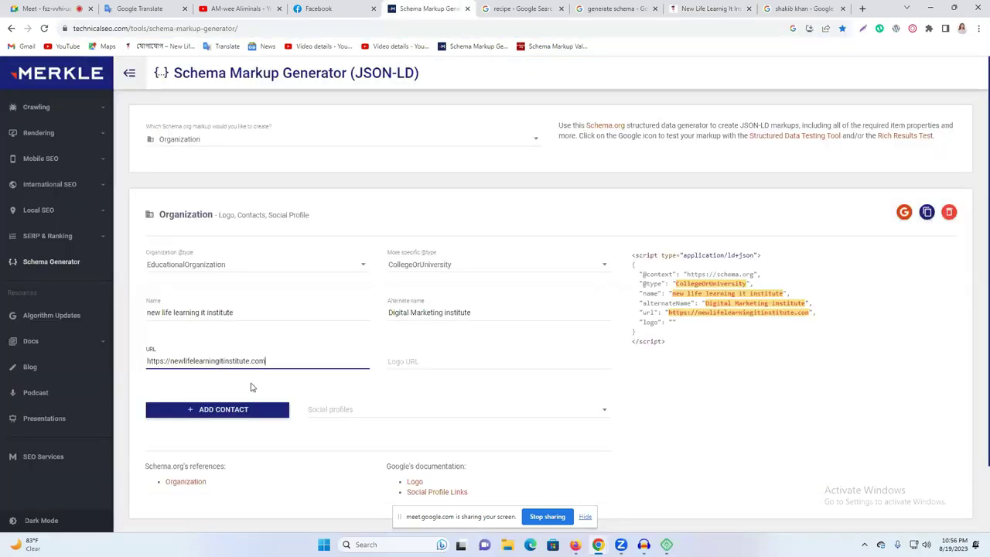
Copy the image address of the logo on the institute's website and paste it as the organization's Logo URL.
click(402, 362)
click(728, 8)
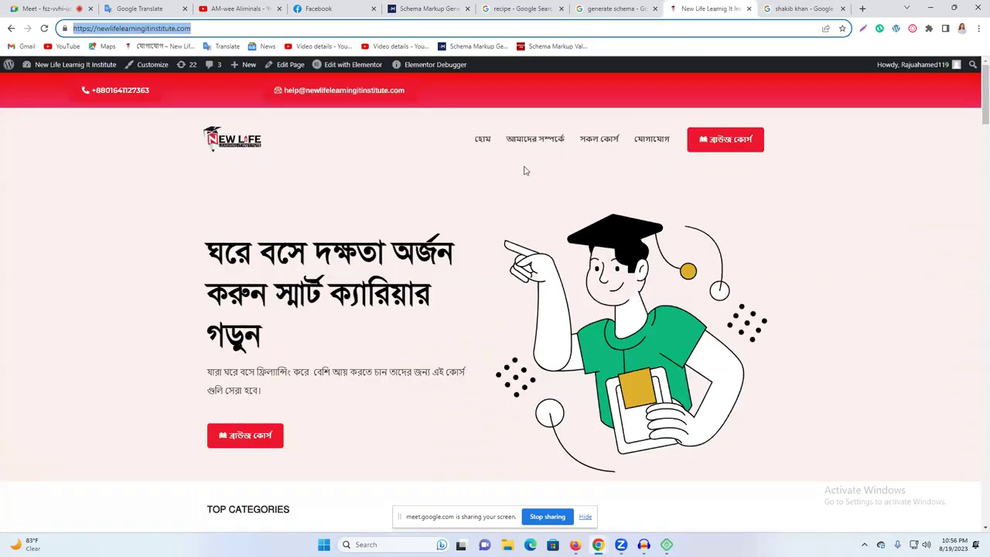
right_click(233, 143)
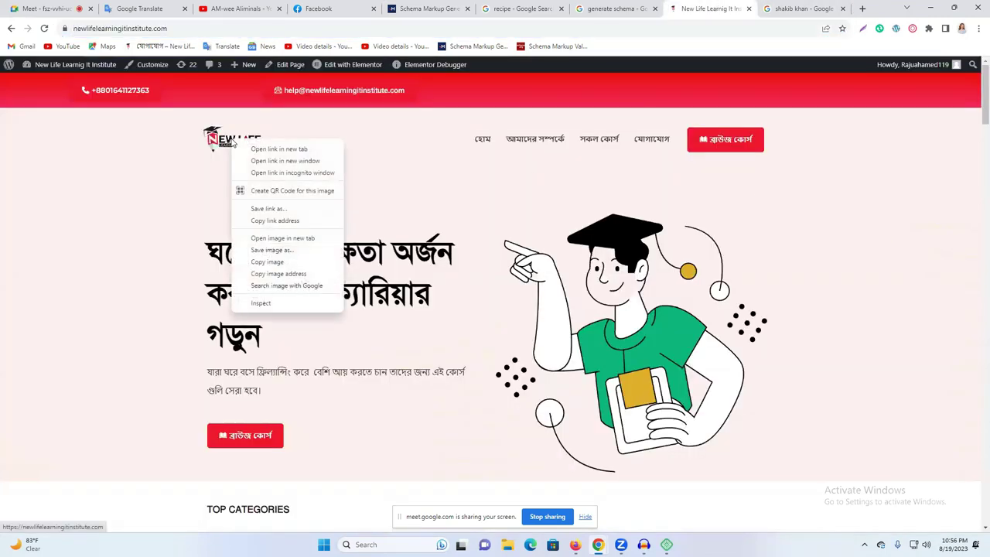
click(292, 276)
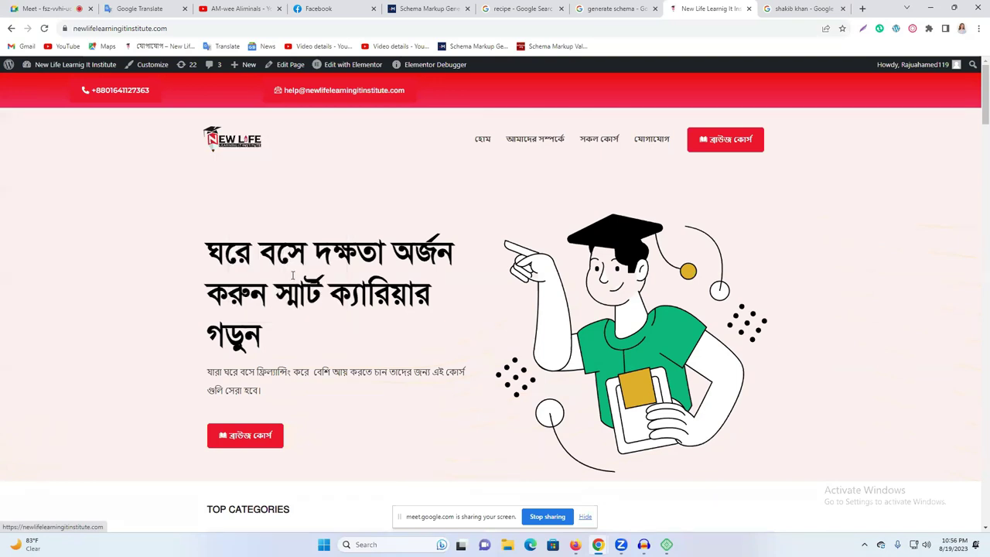
click(423, 11)
key(ctrl+v)
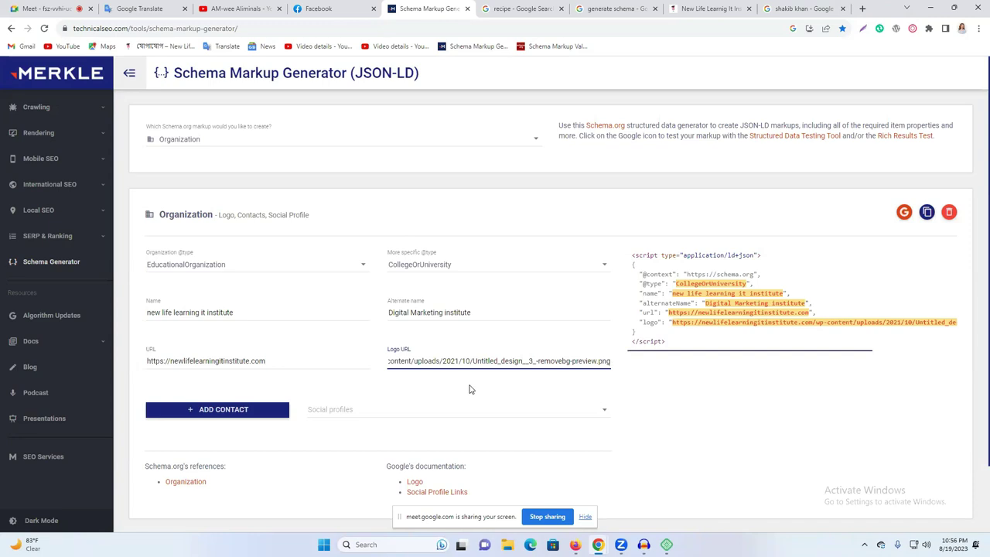
Add Facebook and YouTube as the organization's social profiles.
scroll(557, 370, down, 1)
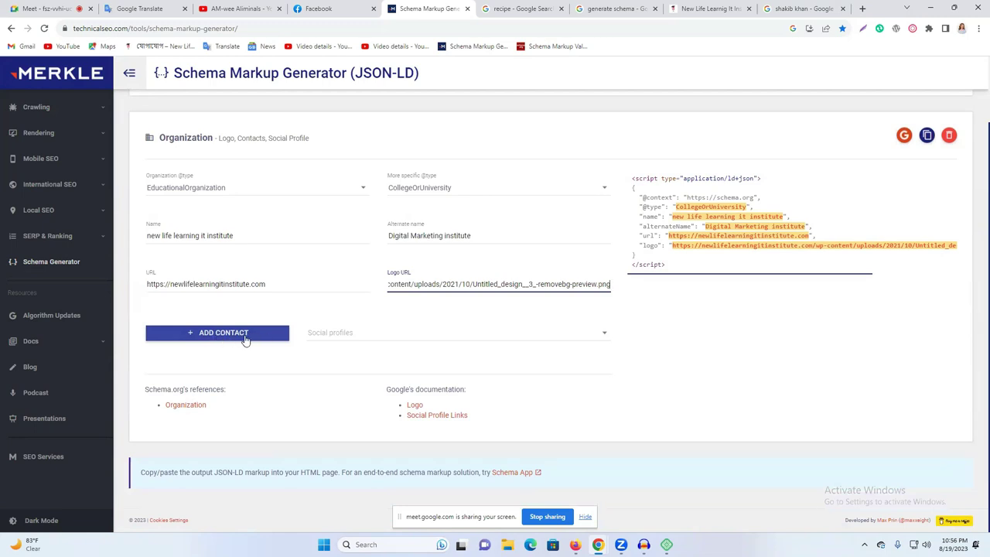
click(335, 333)
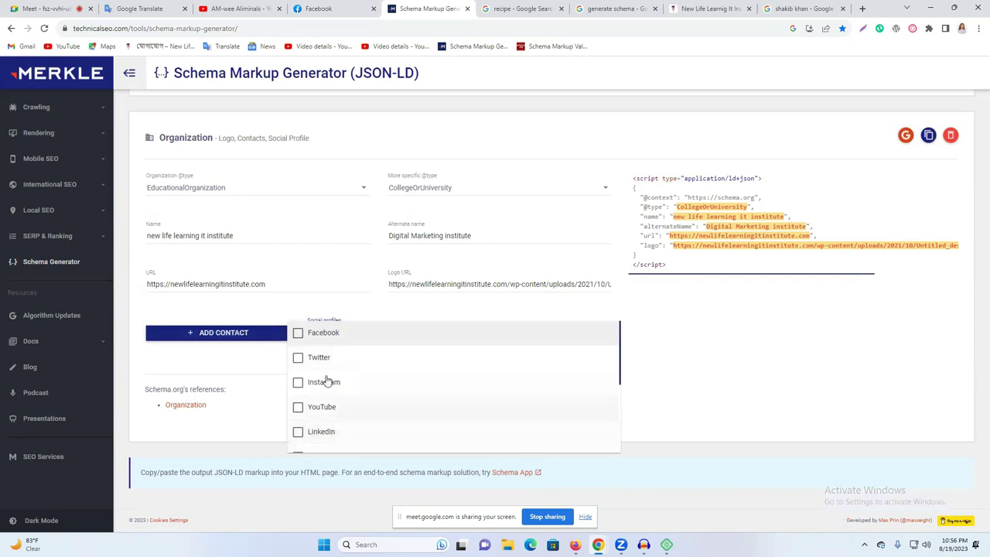
click(332, 333)
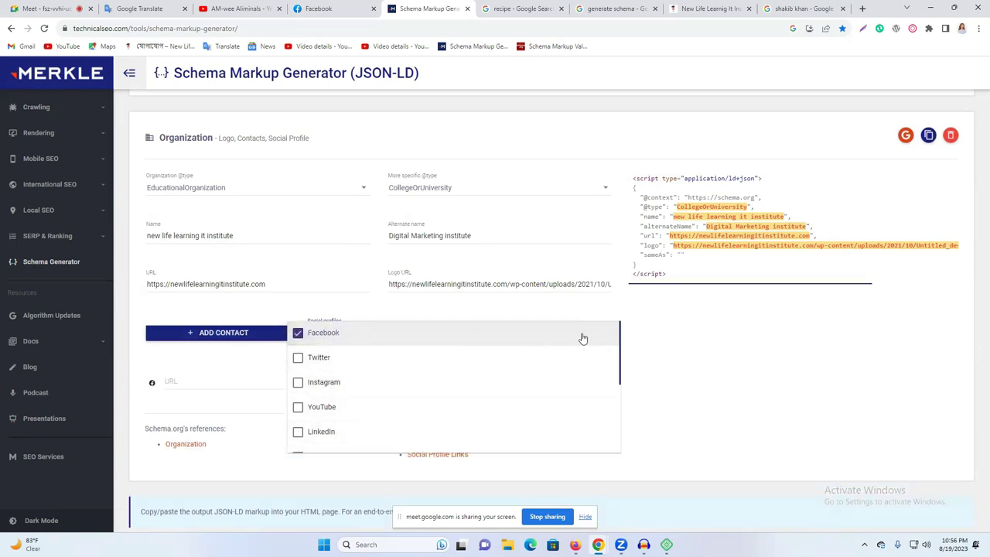
click(658, 332)
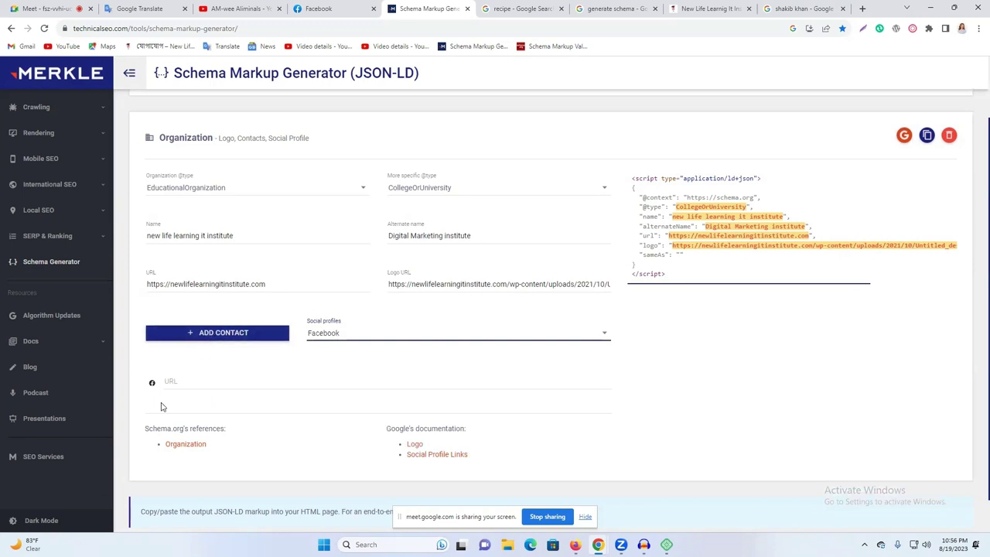
click(368, 337)
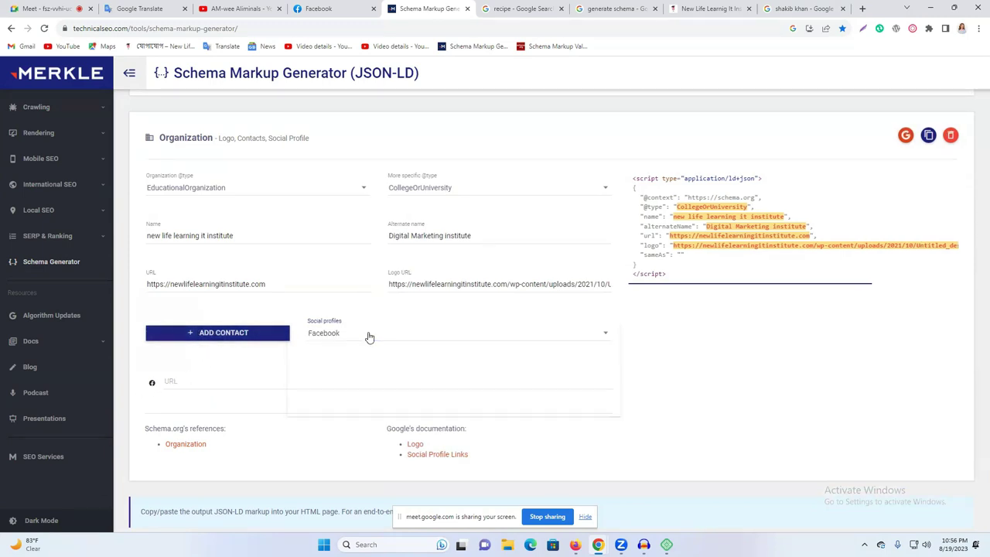
click(299, 405)
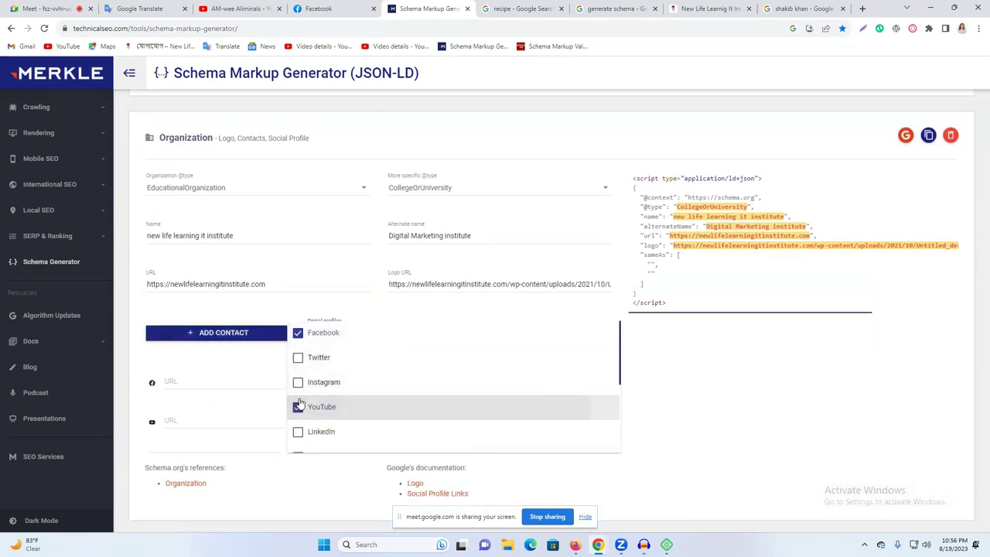
click(223, 346)
click(392, 340)
scroll(383, 372, down, 5)
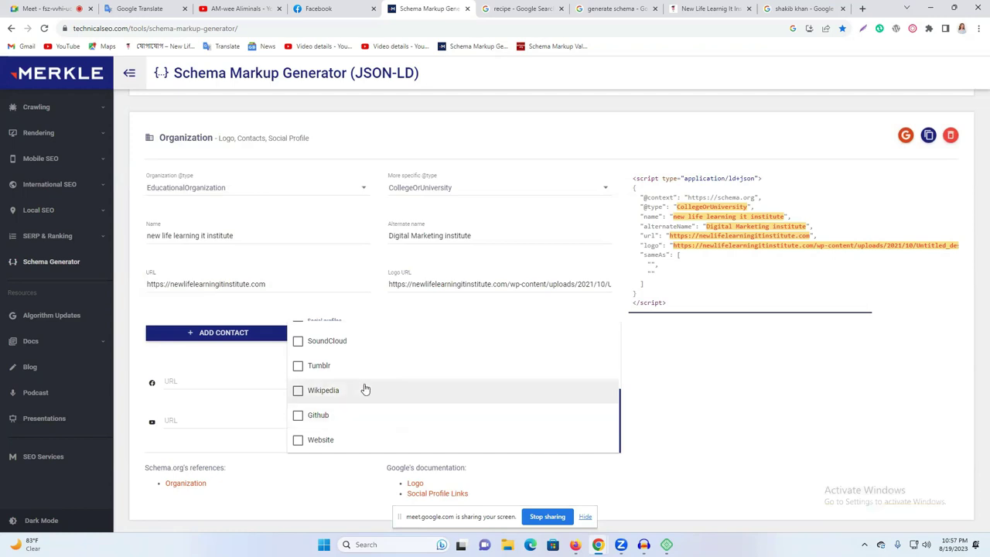
scroll(371, 387, up, 5)
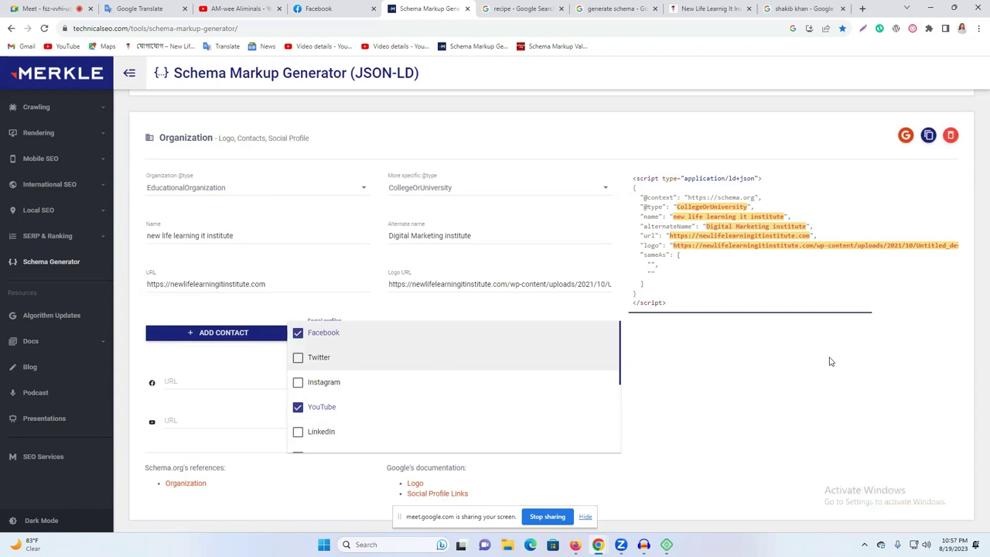
click(685, 369)
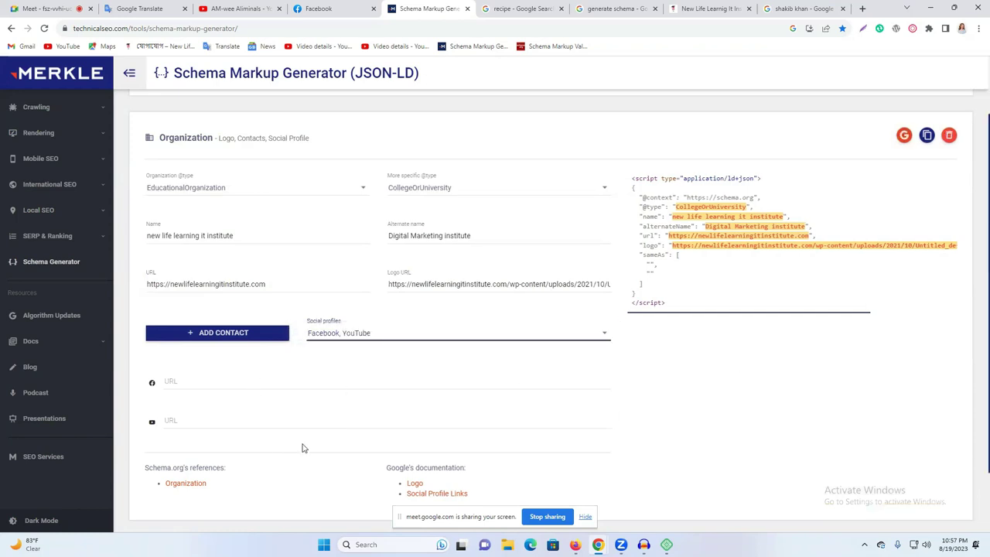
Open the institute's Facebook page in a new tab from the social links in the institute website's footer.
click(205, 382)
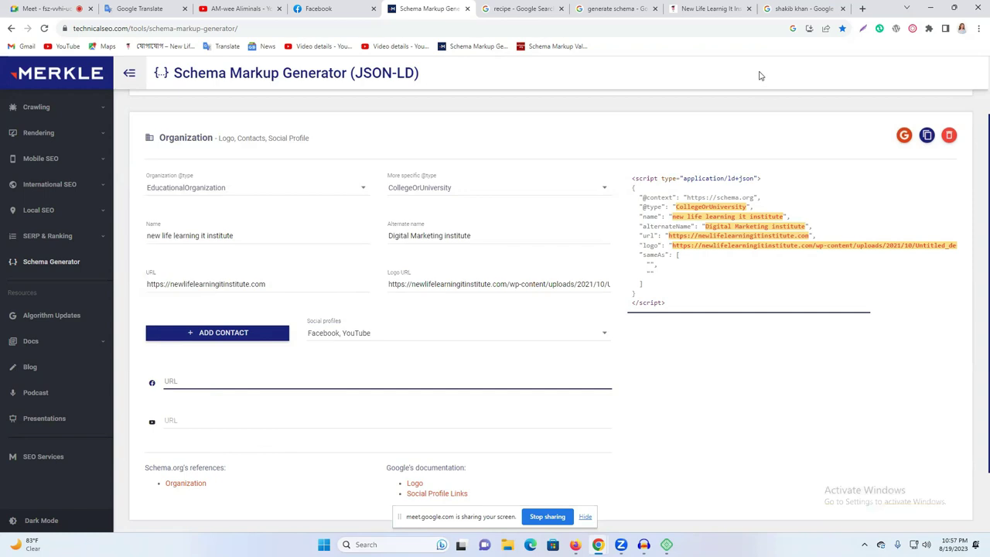
click(723, 8)
scroll(976, 139, down, 2)
scroll(976, 140, down, 15)
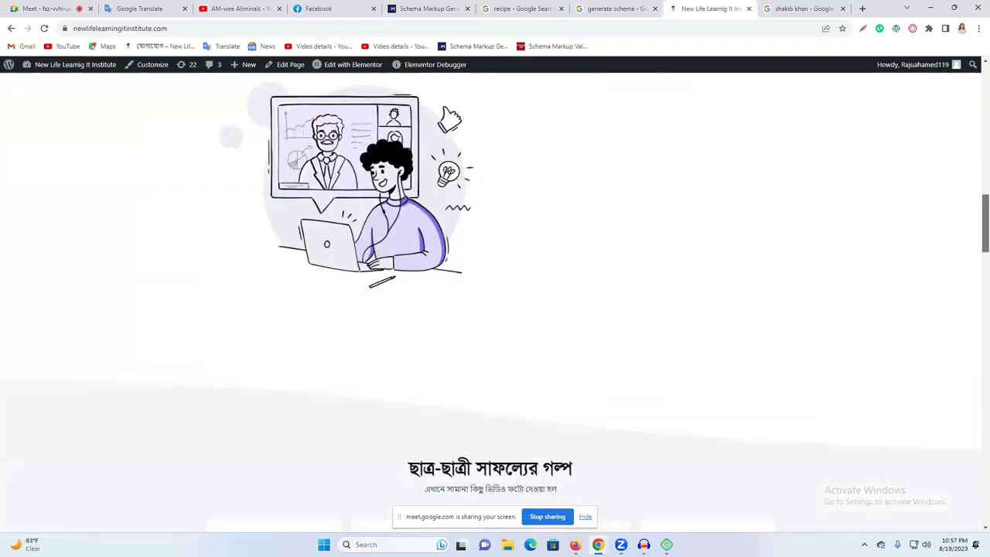
right_click(660, 458)
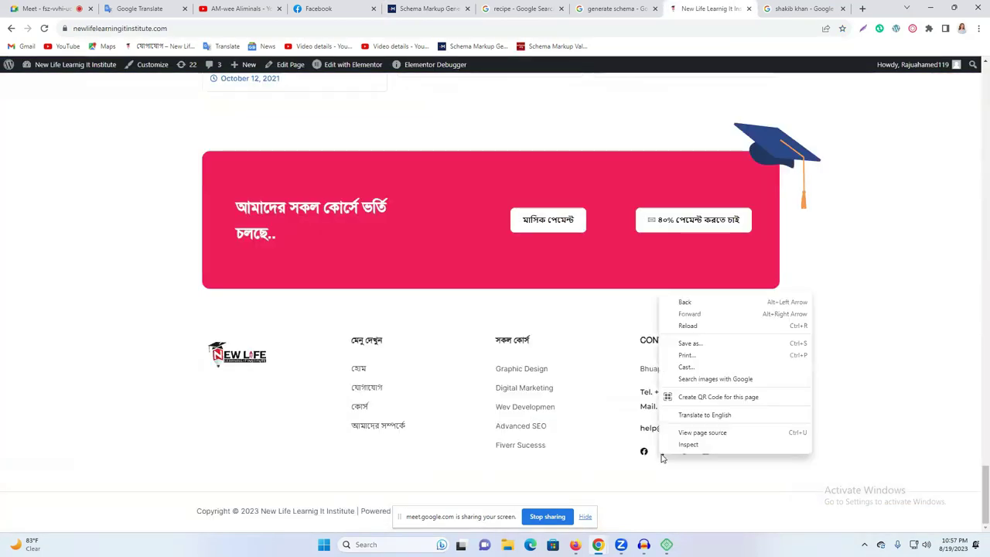
click(642, 454)
right_click(642, 454)
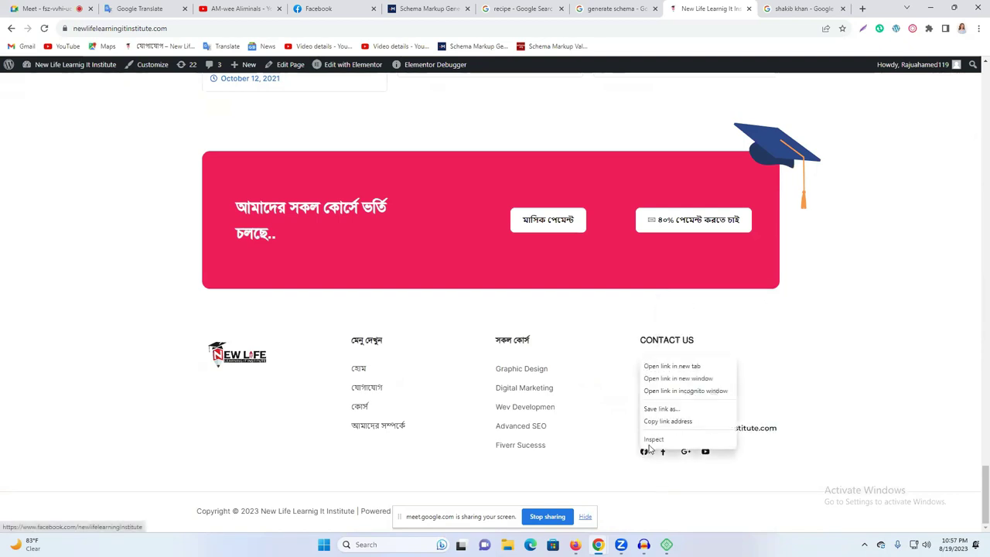
click(670, 367)
click(747, 7)
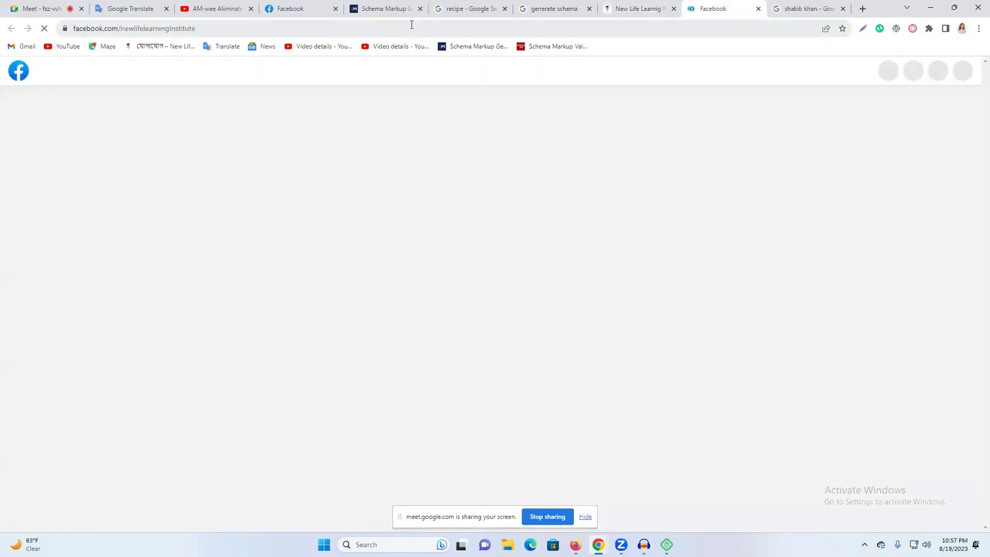
right_click(413, 28)
click(473, 85)
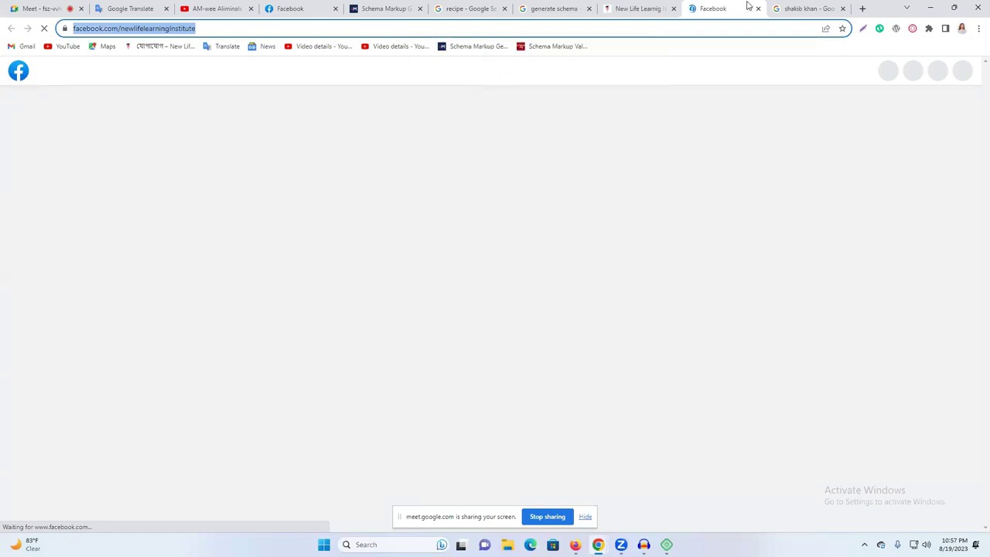
click(758, 8)
click(389, 5)
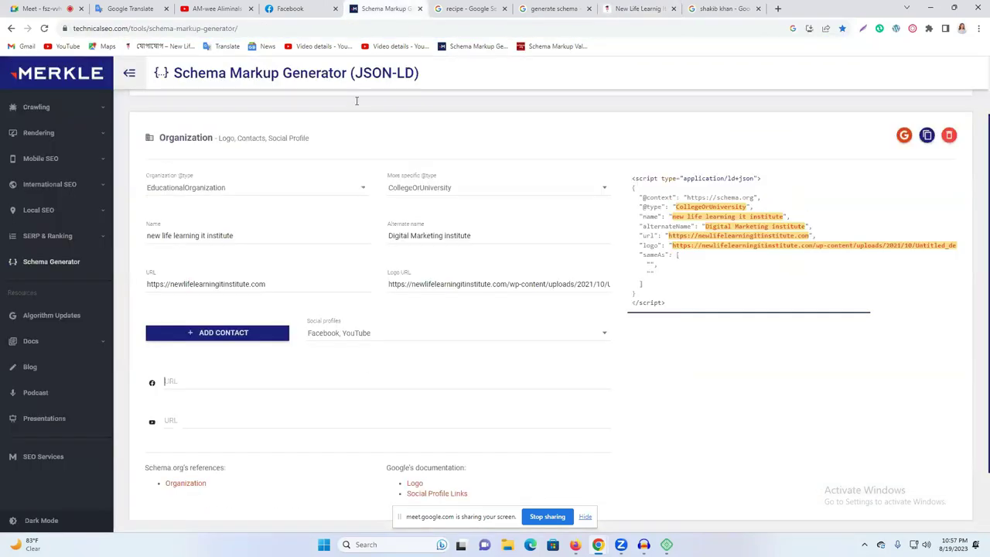
click(224, 387)
key(ctrl+v)
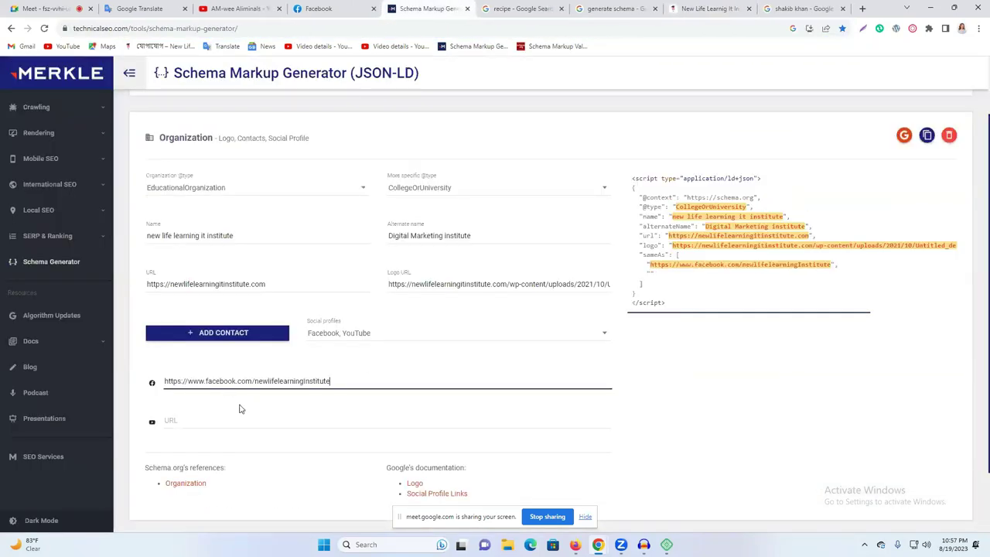
Open the institute's YouTube channel in a new tab from the website footer's social links.
click(731, 8)
right_click(700, 458)
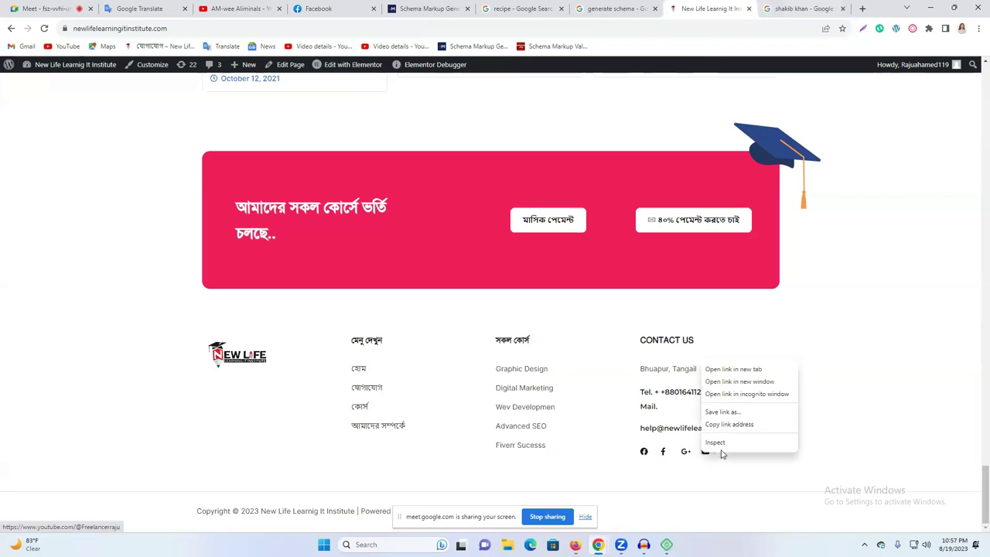
click(727, 370)
click(686, 7)
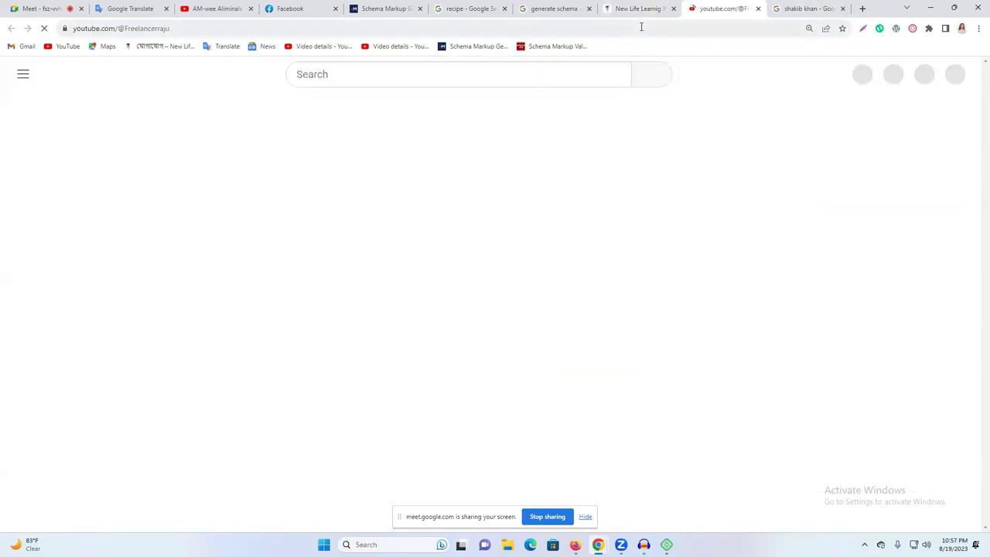
Copy the YouTube channel's address, close the channel page, and paste the address as the YouTube profile URL.
click(641, 28)
right_click(642, 30)
click(666, 86)
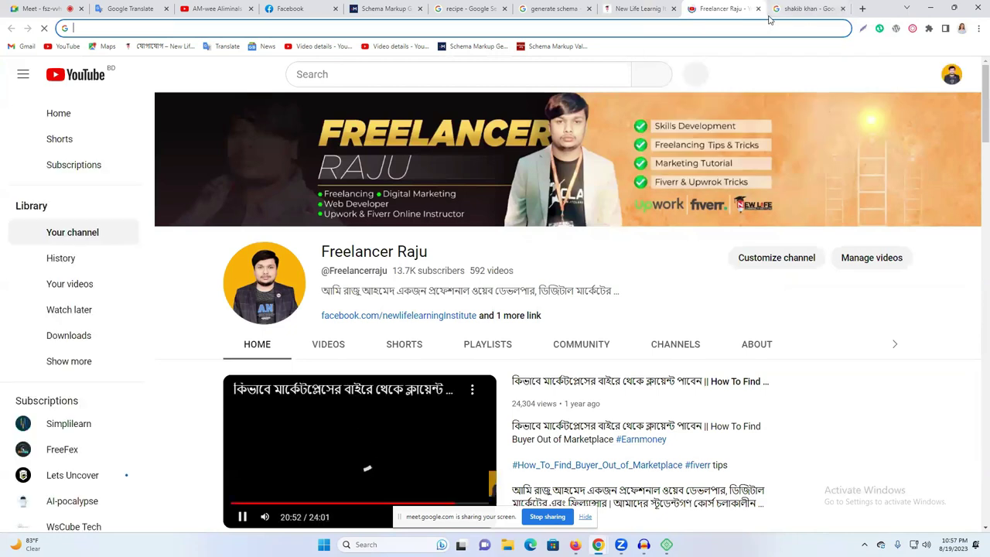
click(758, 8)
click(388, 8)
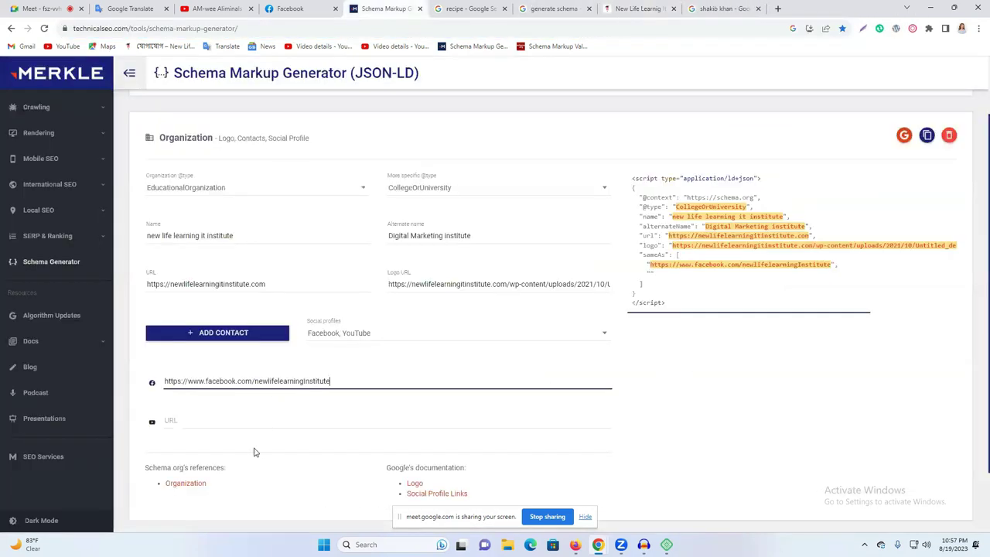
click(227, 420)
key(ctrl+v)
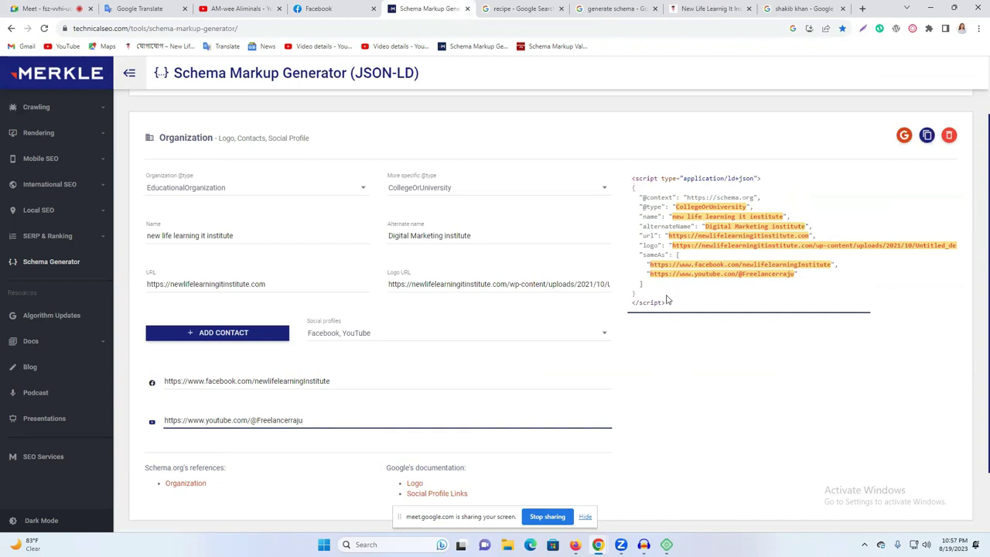
drag(674, 307, 668, 295)
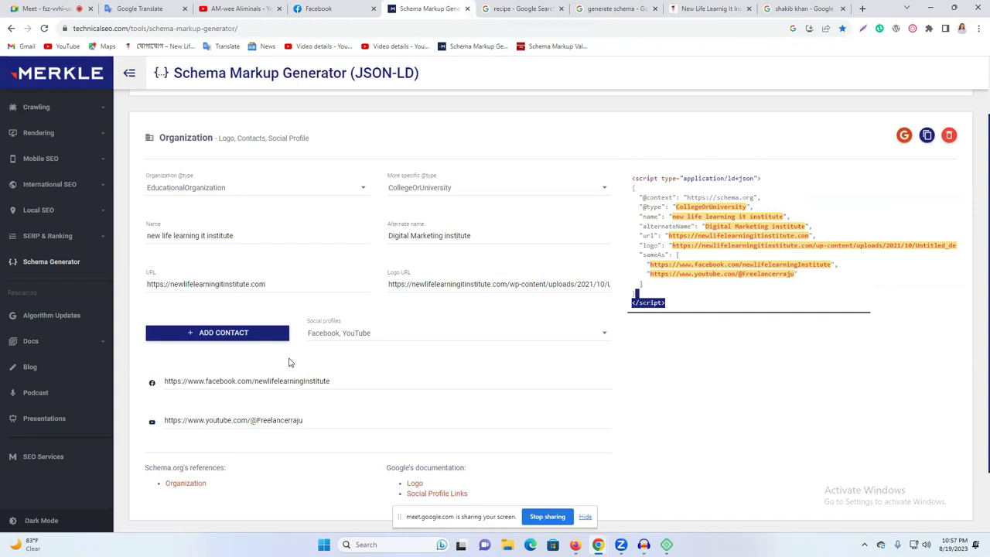
click(767, 269)
click(176, 339)
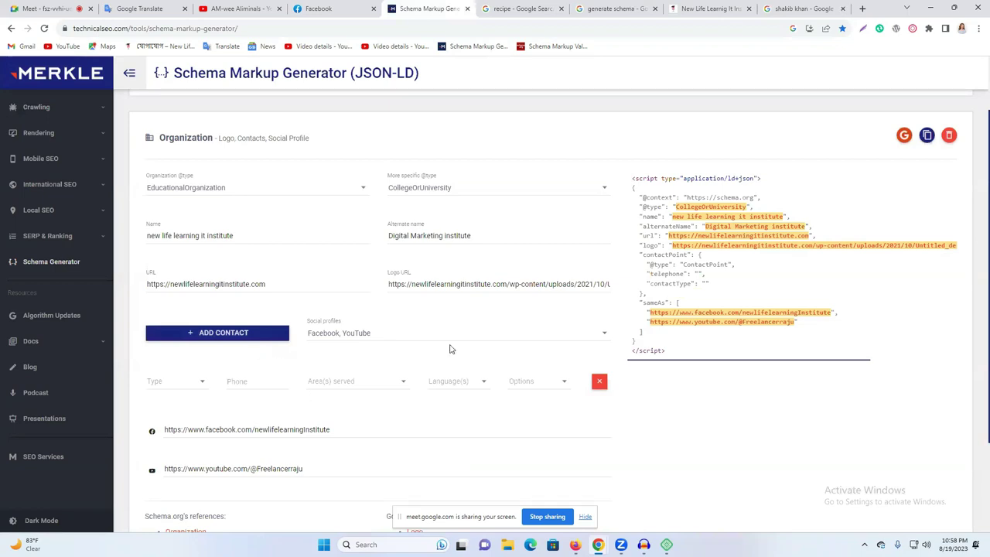
click(601, 381)
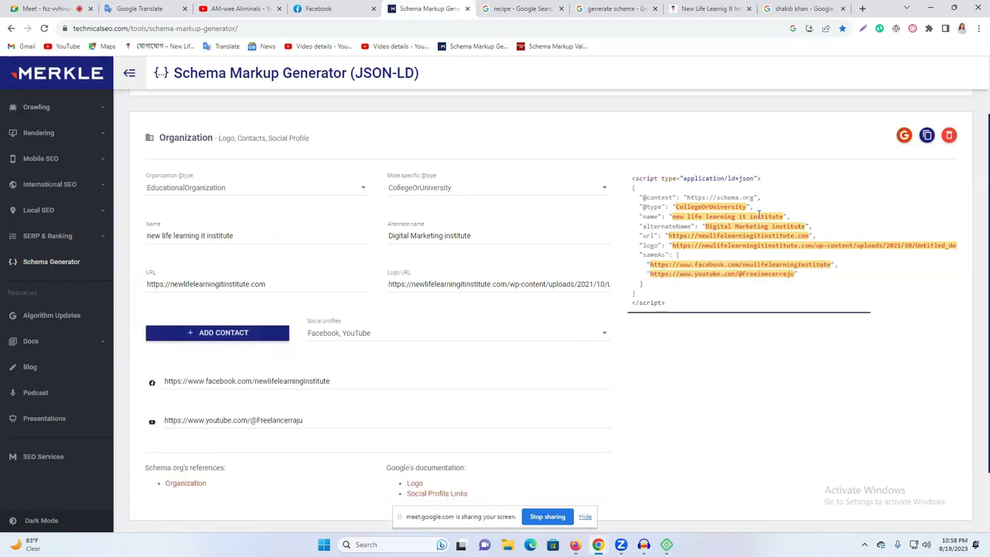
Review the generated Organization JSON-LD script and copy the whole markup.
scroll(653, 235, down, 1)
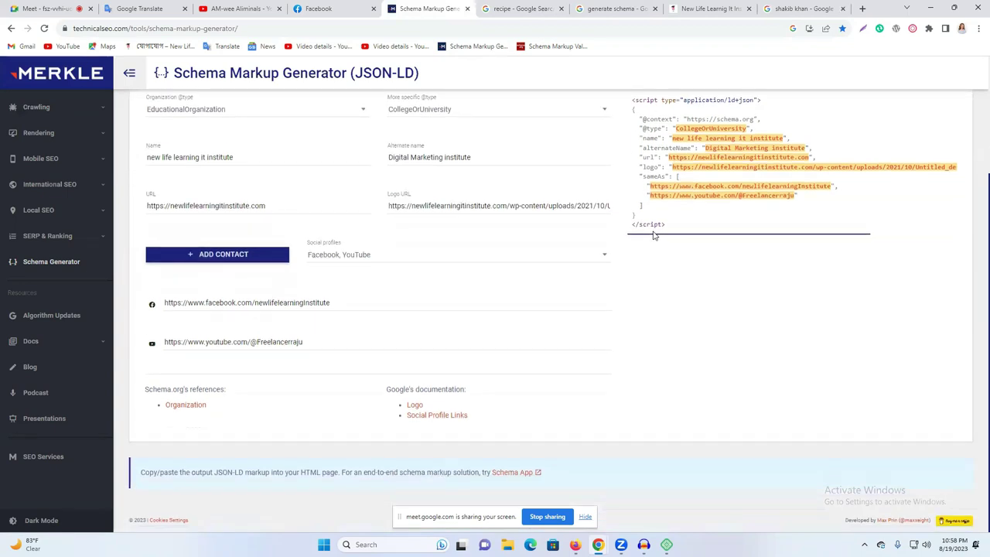
scroll(714, 181, up, 2)
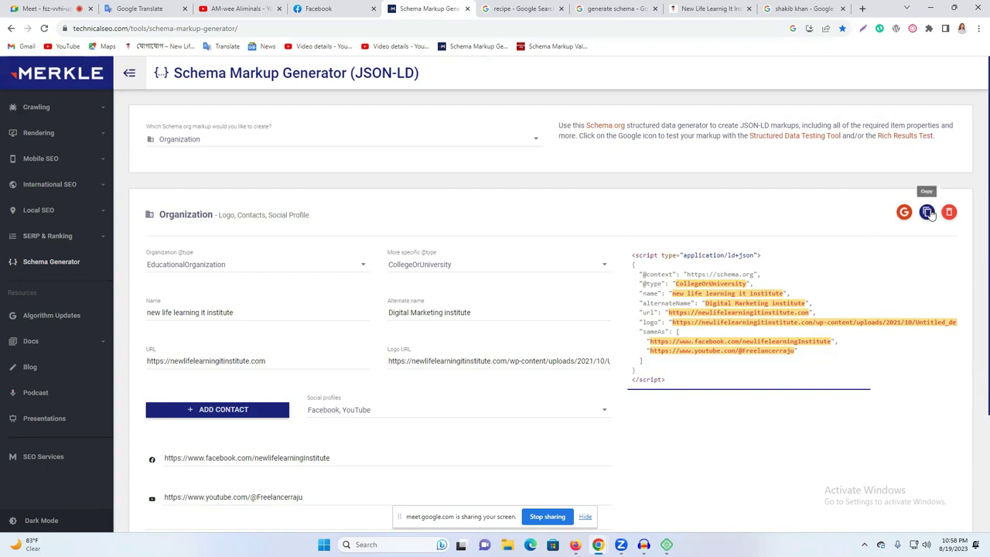
drag(632, 255, 658, 322)
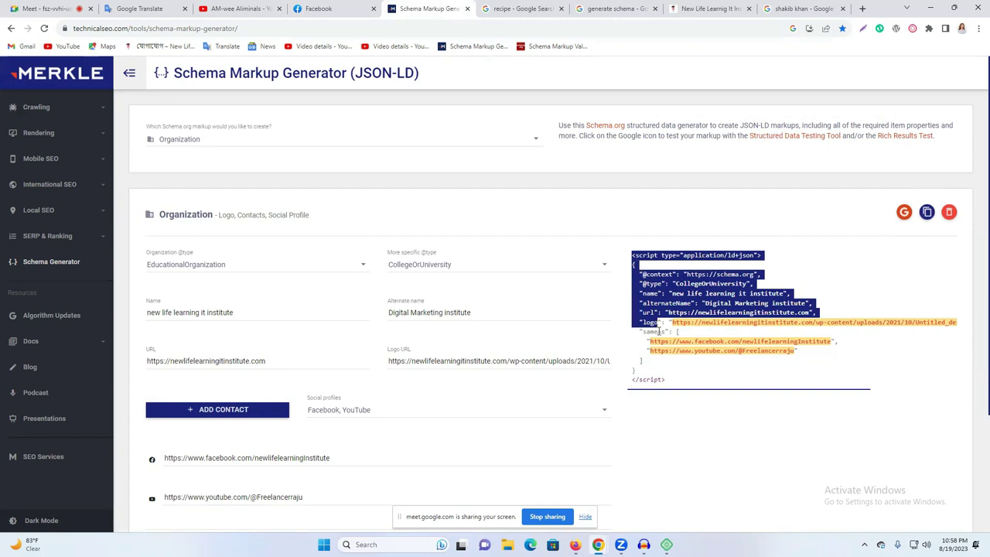
click(867, 367)
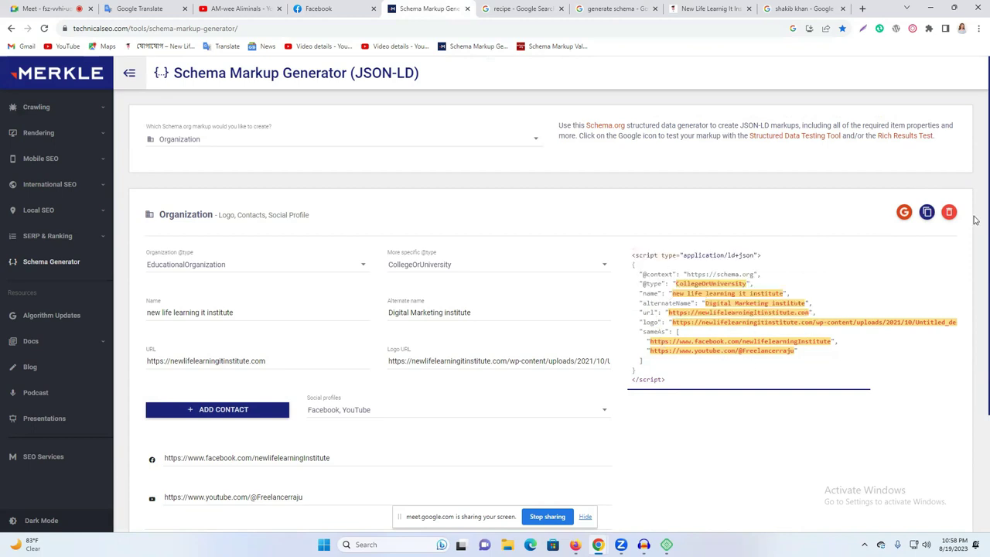
click(928, 215)
Close the leftover "generate schema" and "recipe" search tabs and search Google for "schema tester" in a new tab.
click(618, 9)
click(654, 9)
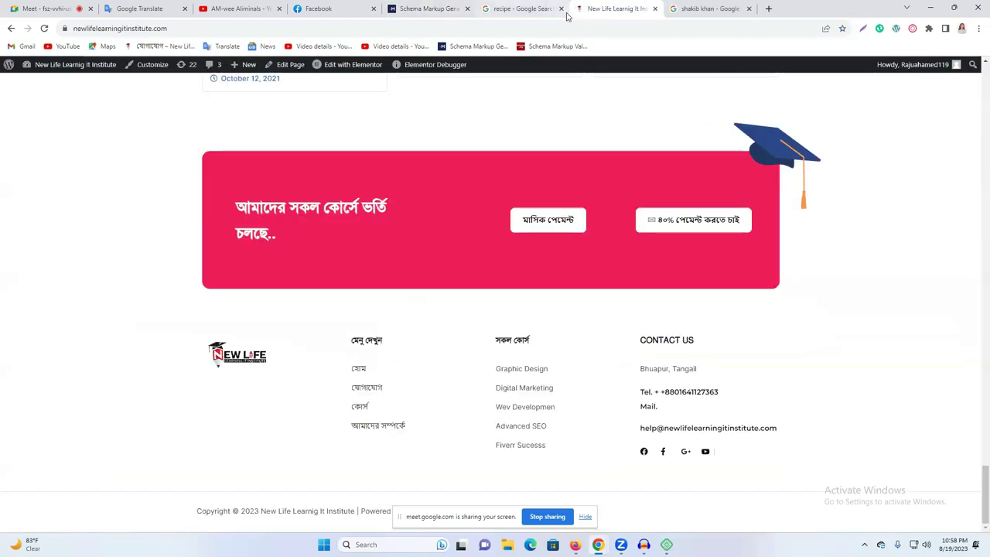
key(ctrl+t)
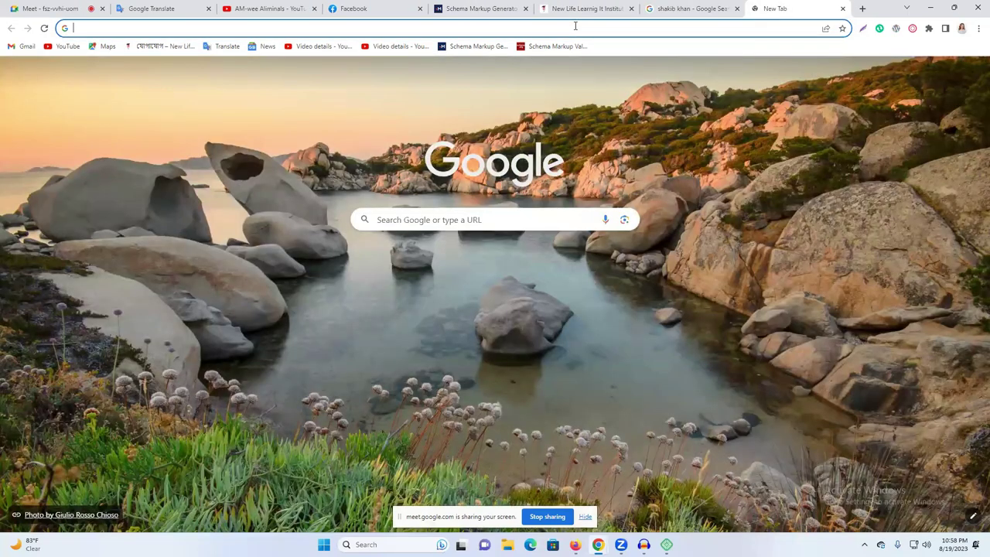
click(576, 27)
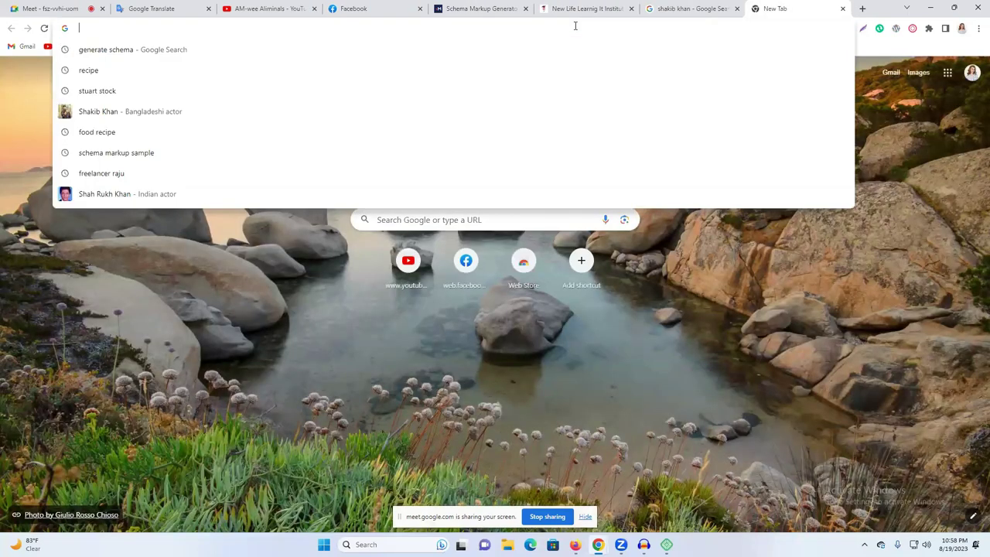
text(s)
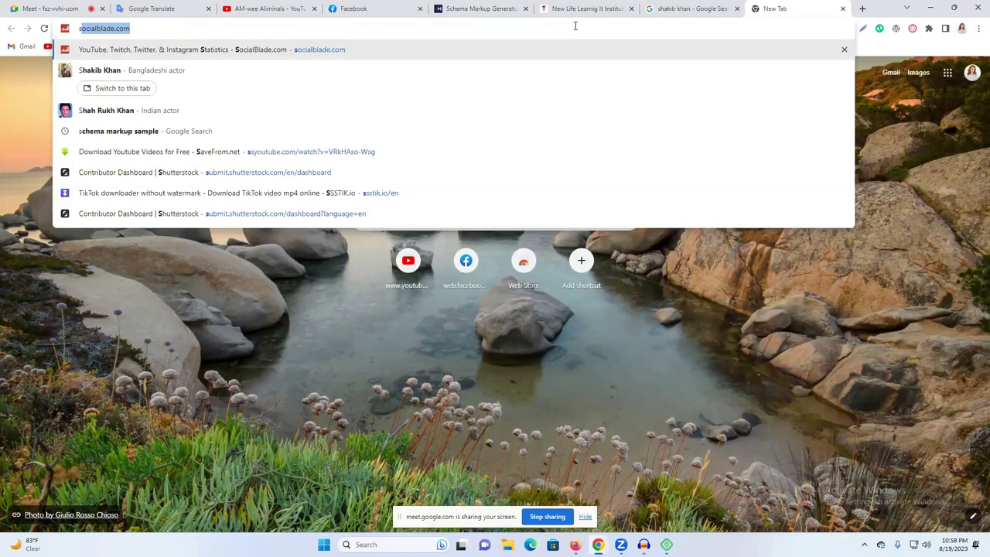
text(c)
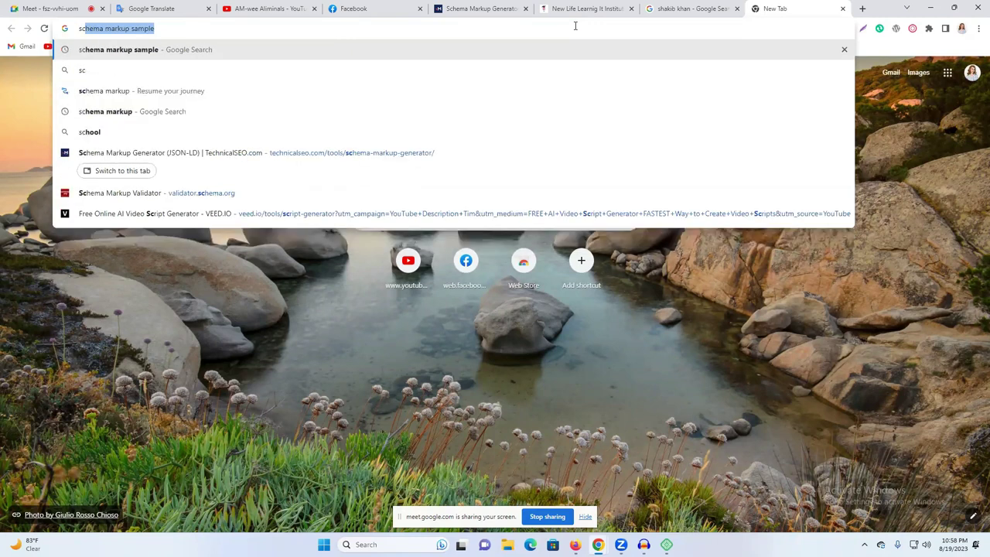
text(hema te)
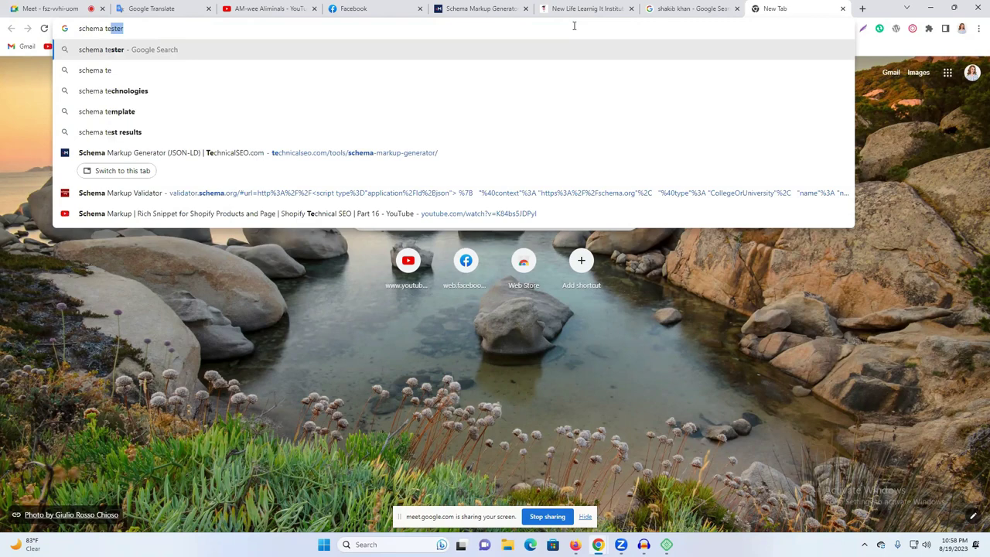
key(Return)
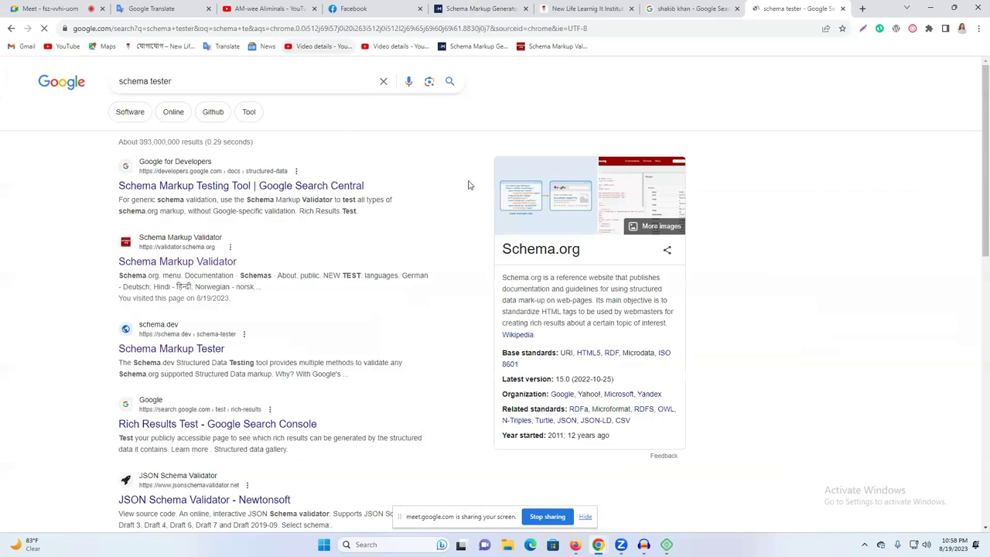
Open the Schema Markup Validator from the search results, complete the robot check, and dismiss the structured data test dialog.
click(177, 265)
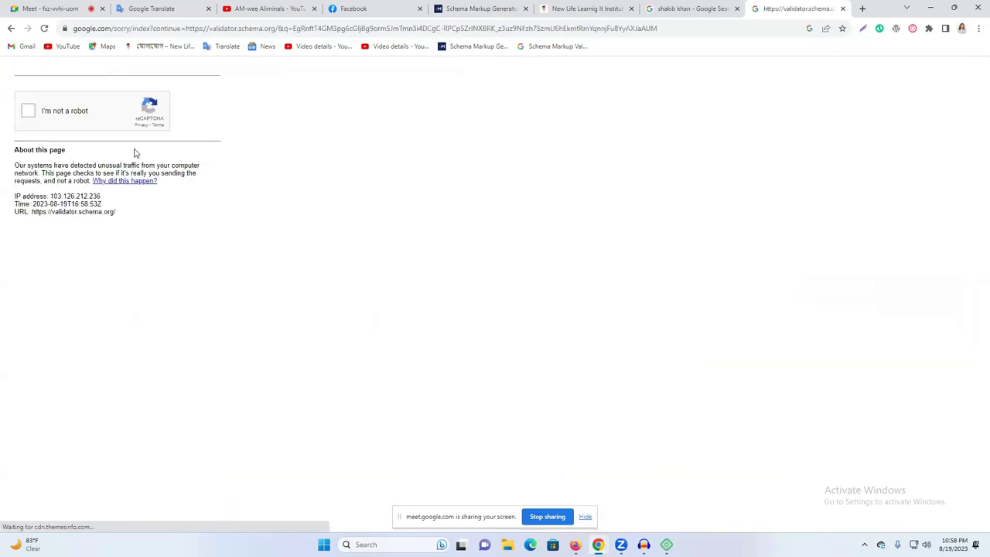
click(34, 112)
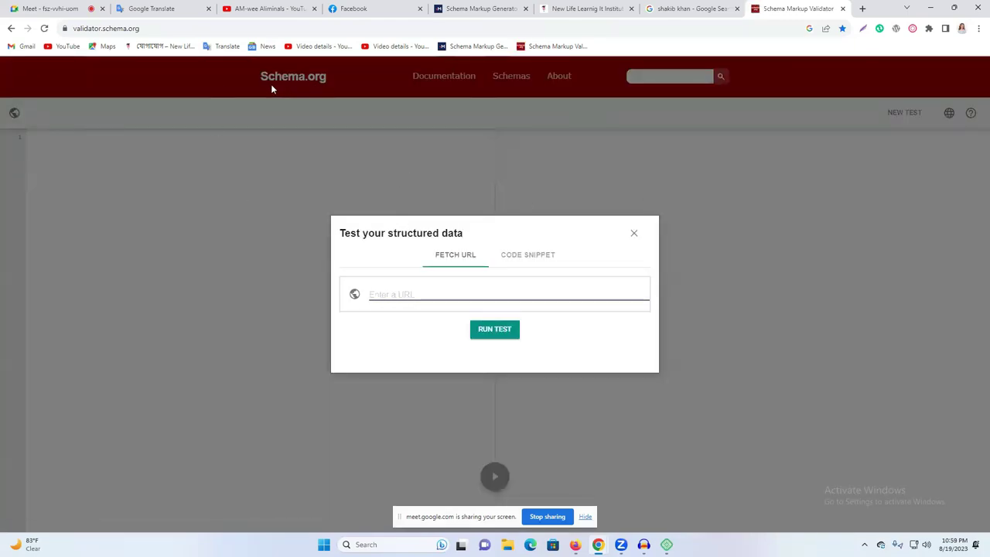
click(630, 234)
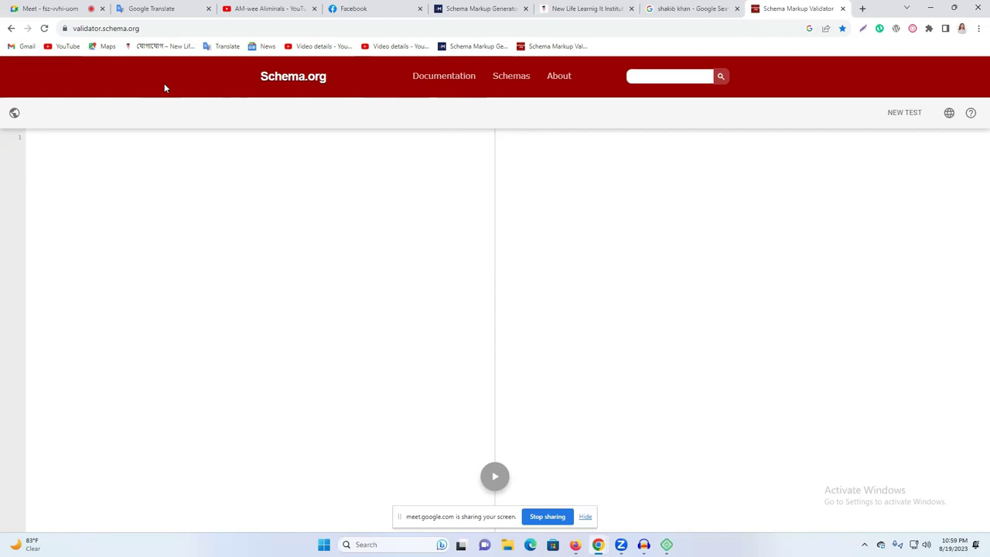
Paste the copied Organization JSON-LD script into the validator's code editor and run the validation.
click(106, 143)
key(ctrl+v)
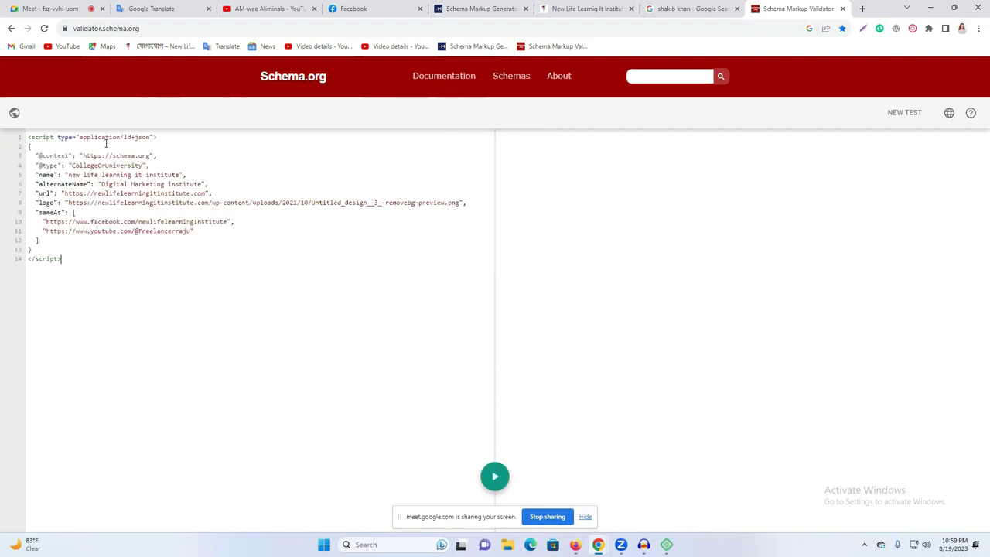
click(444, 7)
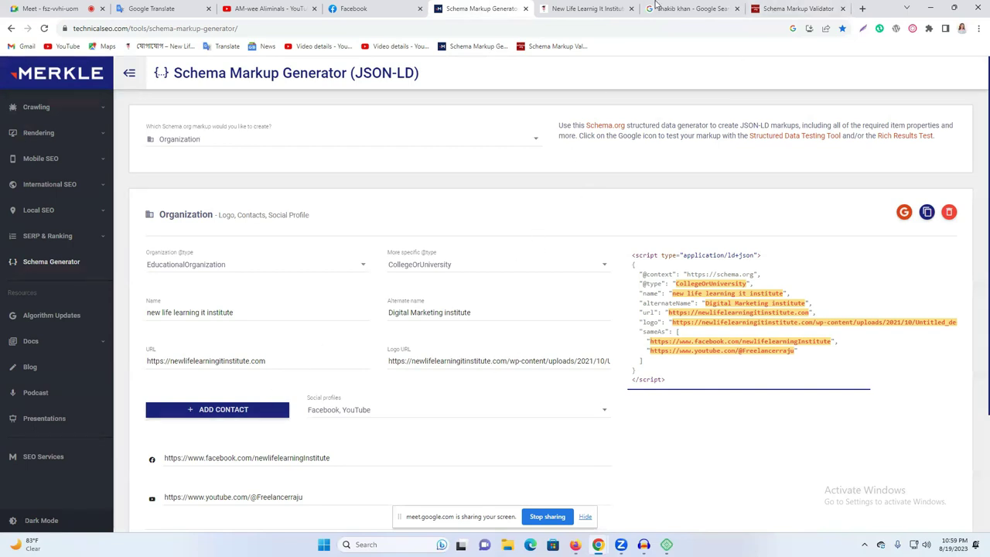
click(775, 7)
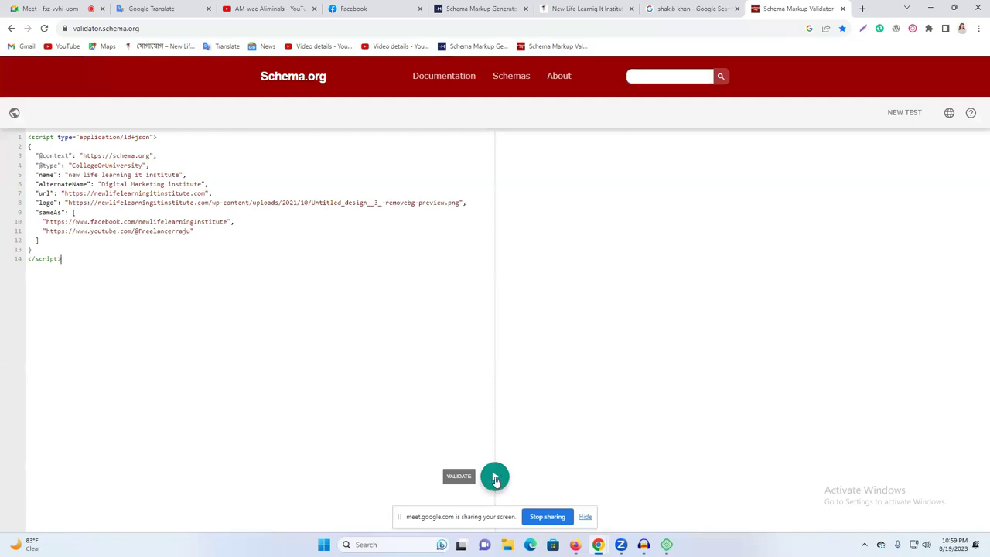
click(496, 477)
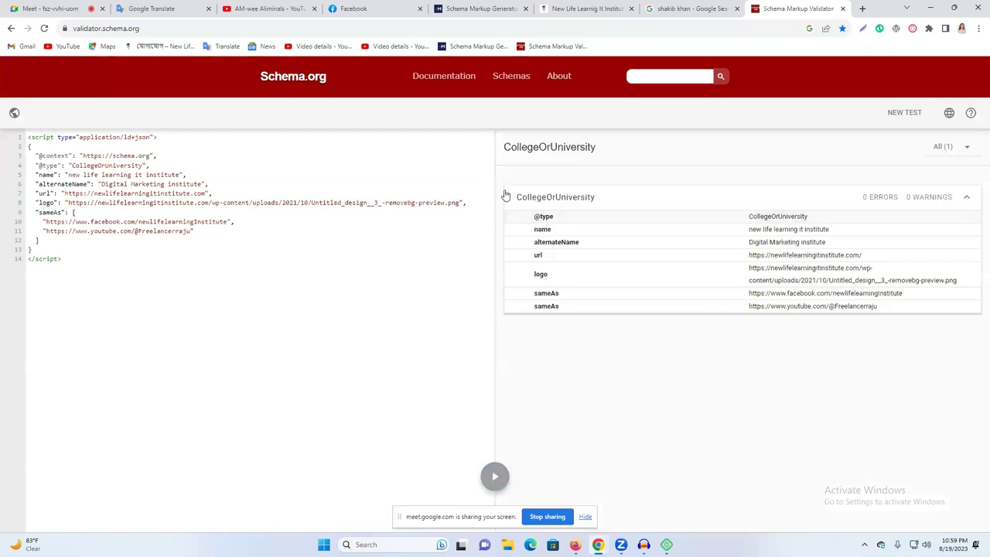